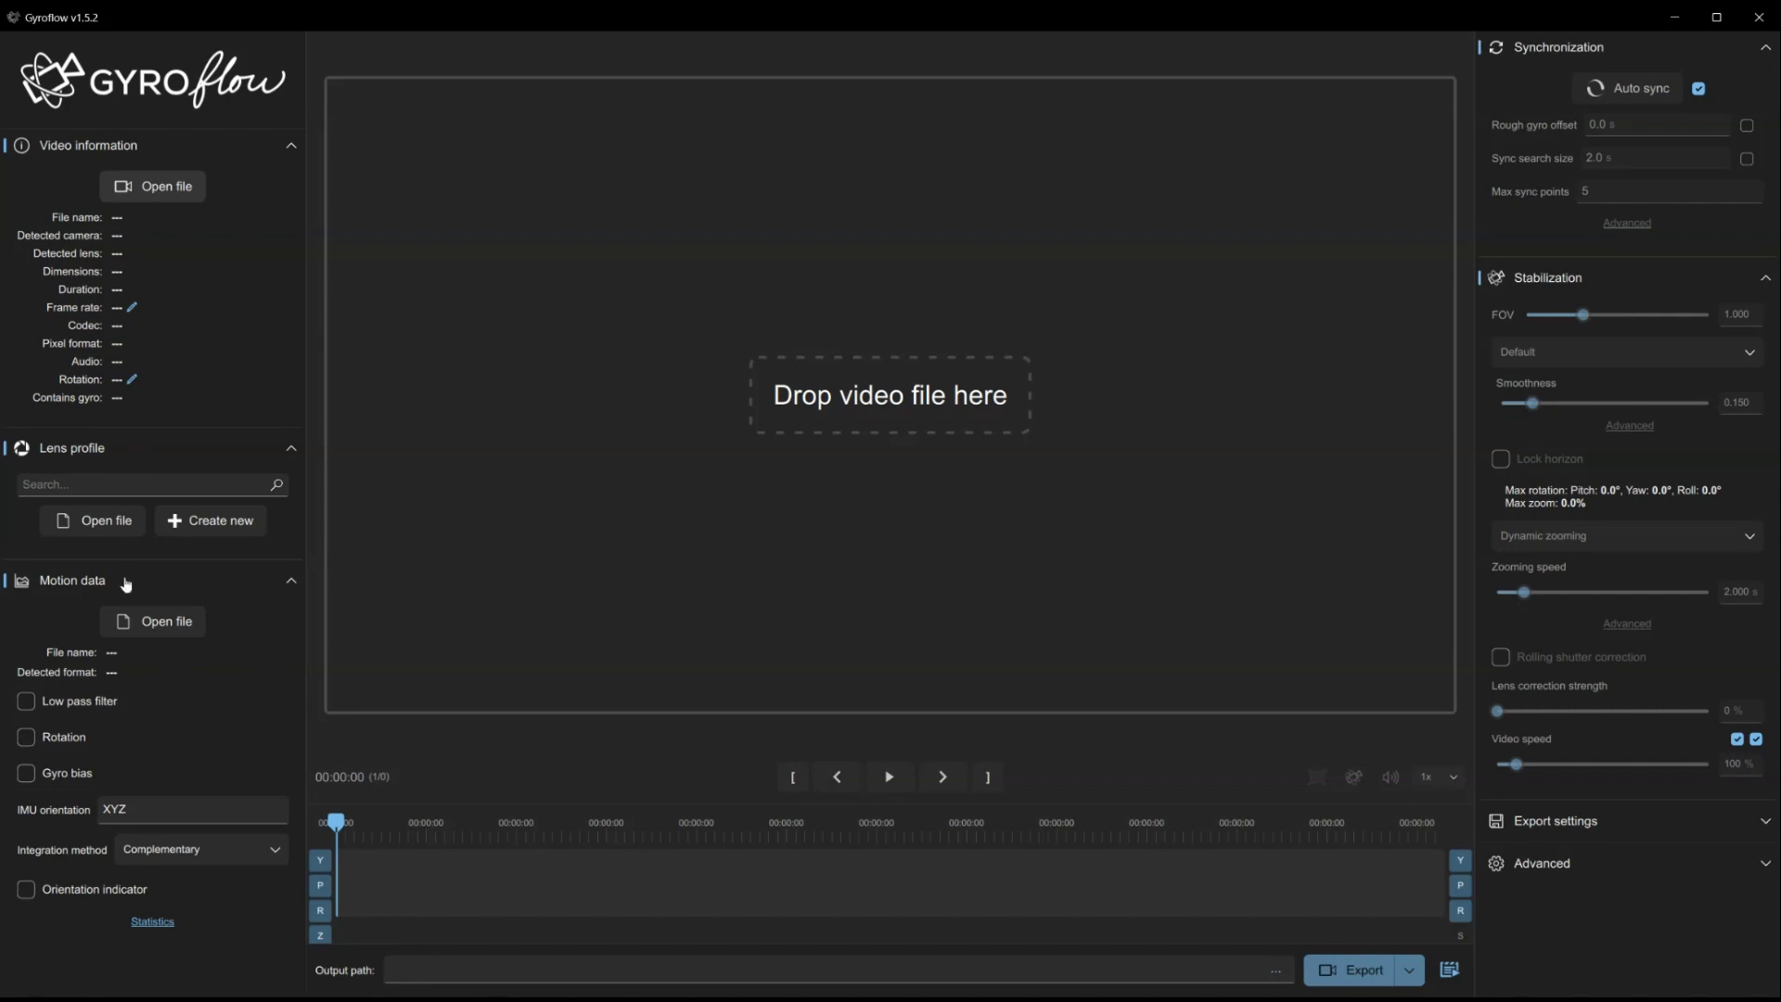
# - Open the flight video RC_0000_220123135528.MP4 from the file dialog in Gyroflow
pyautogui.click(160, 193)
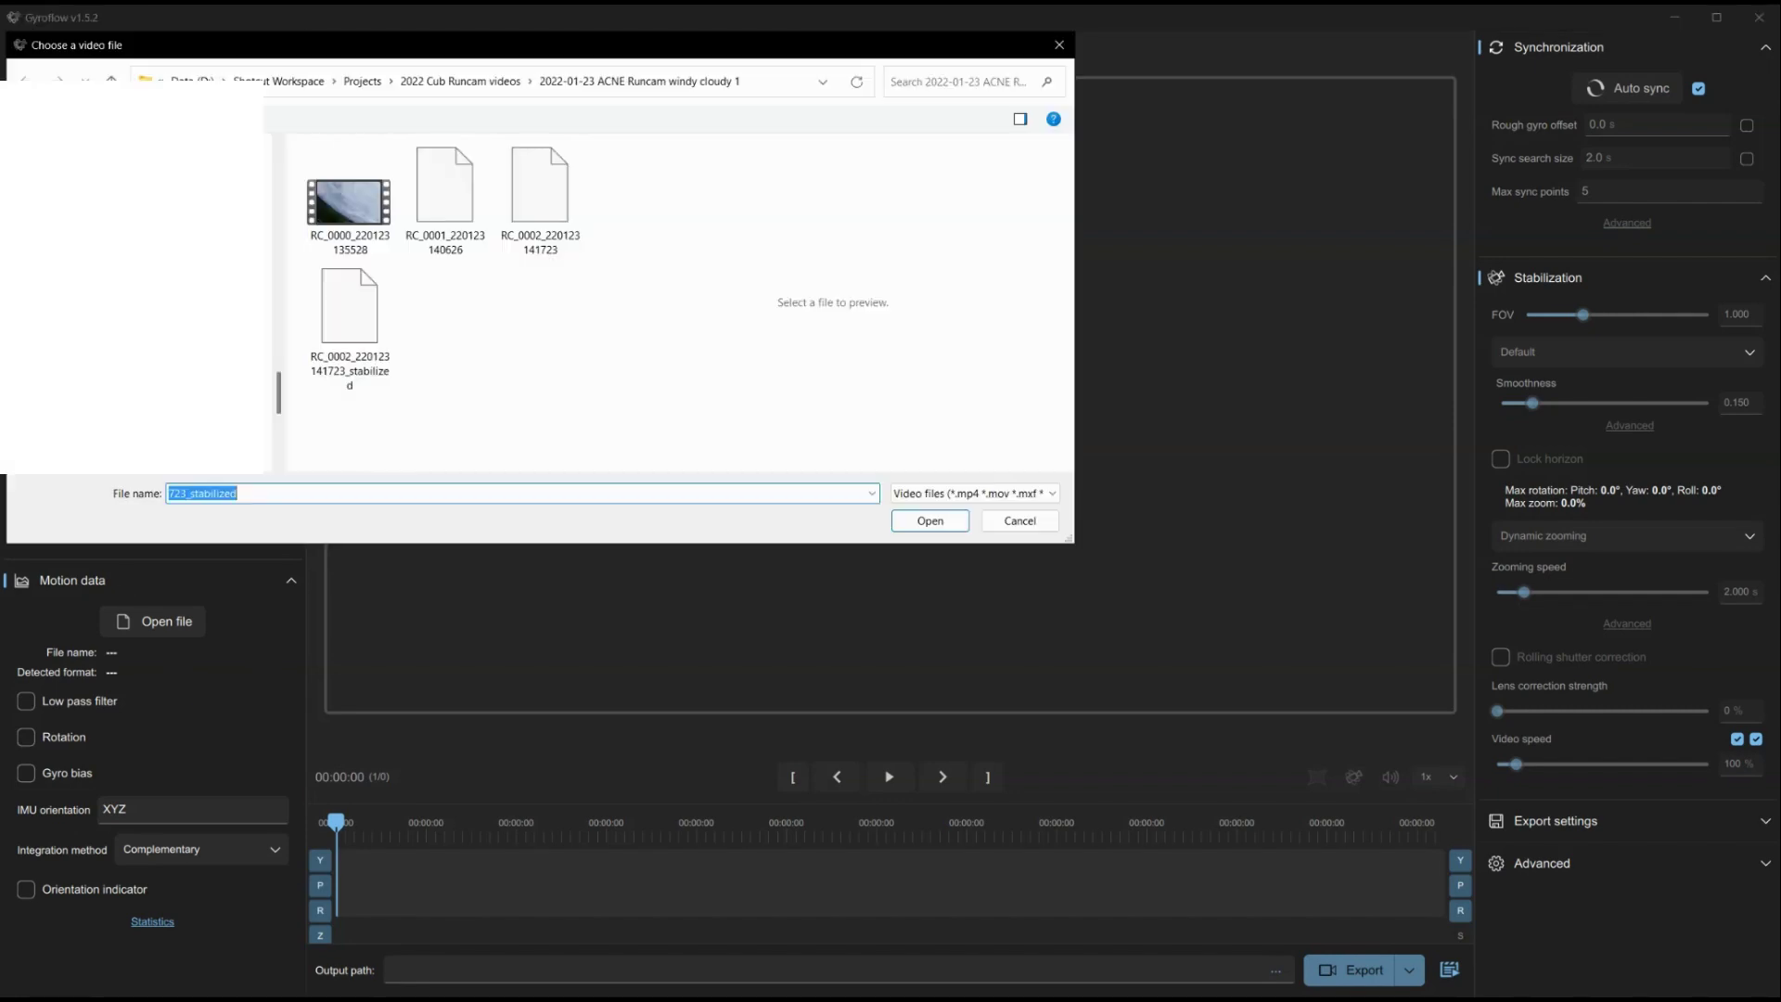
pyautogui.click(371, 214)
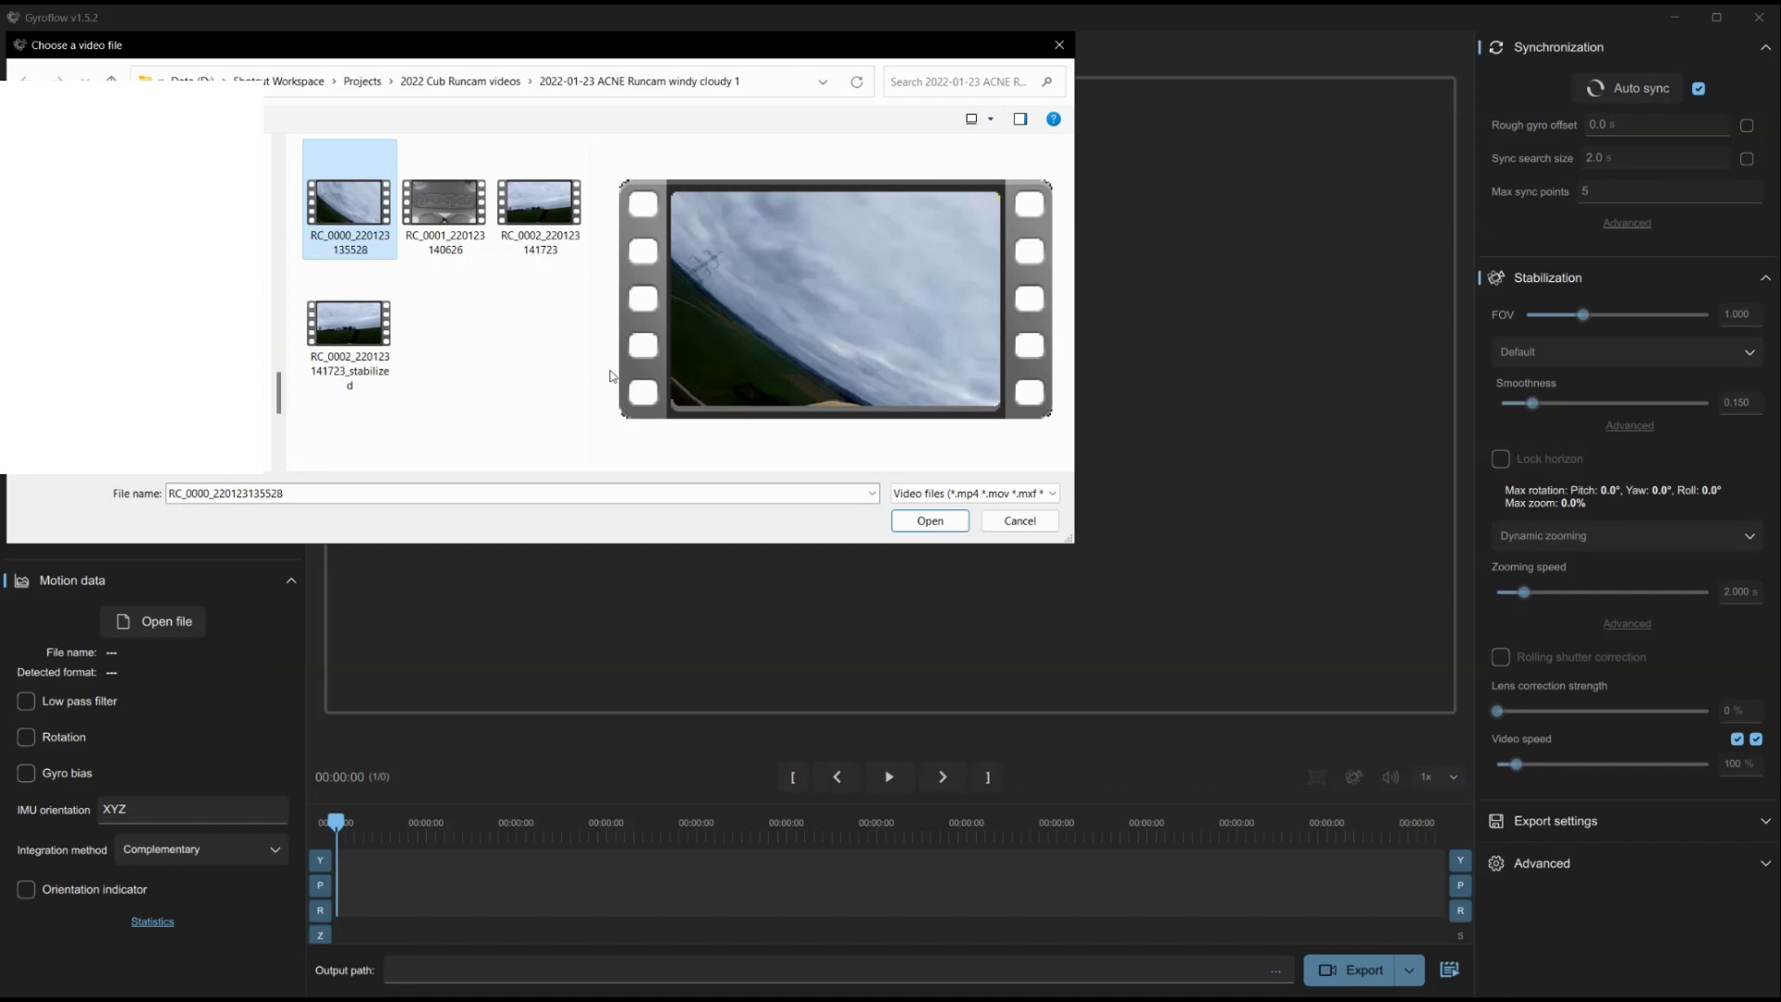
pyautogui.click(959, 526)
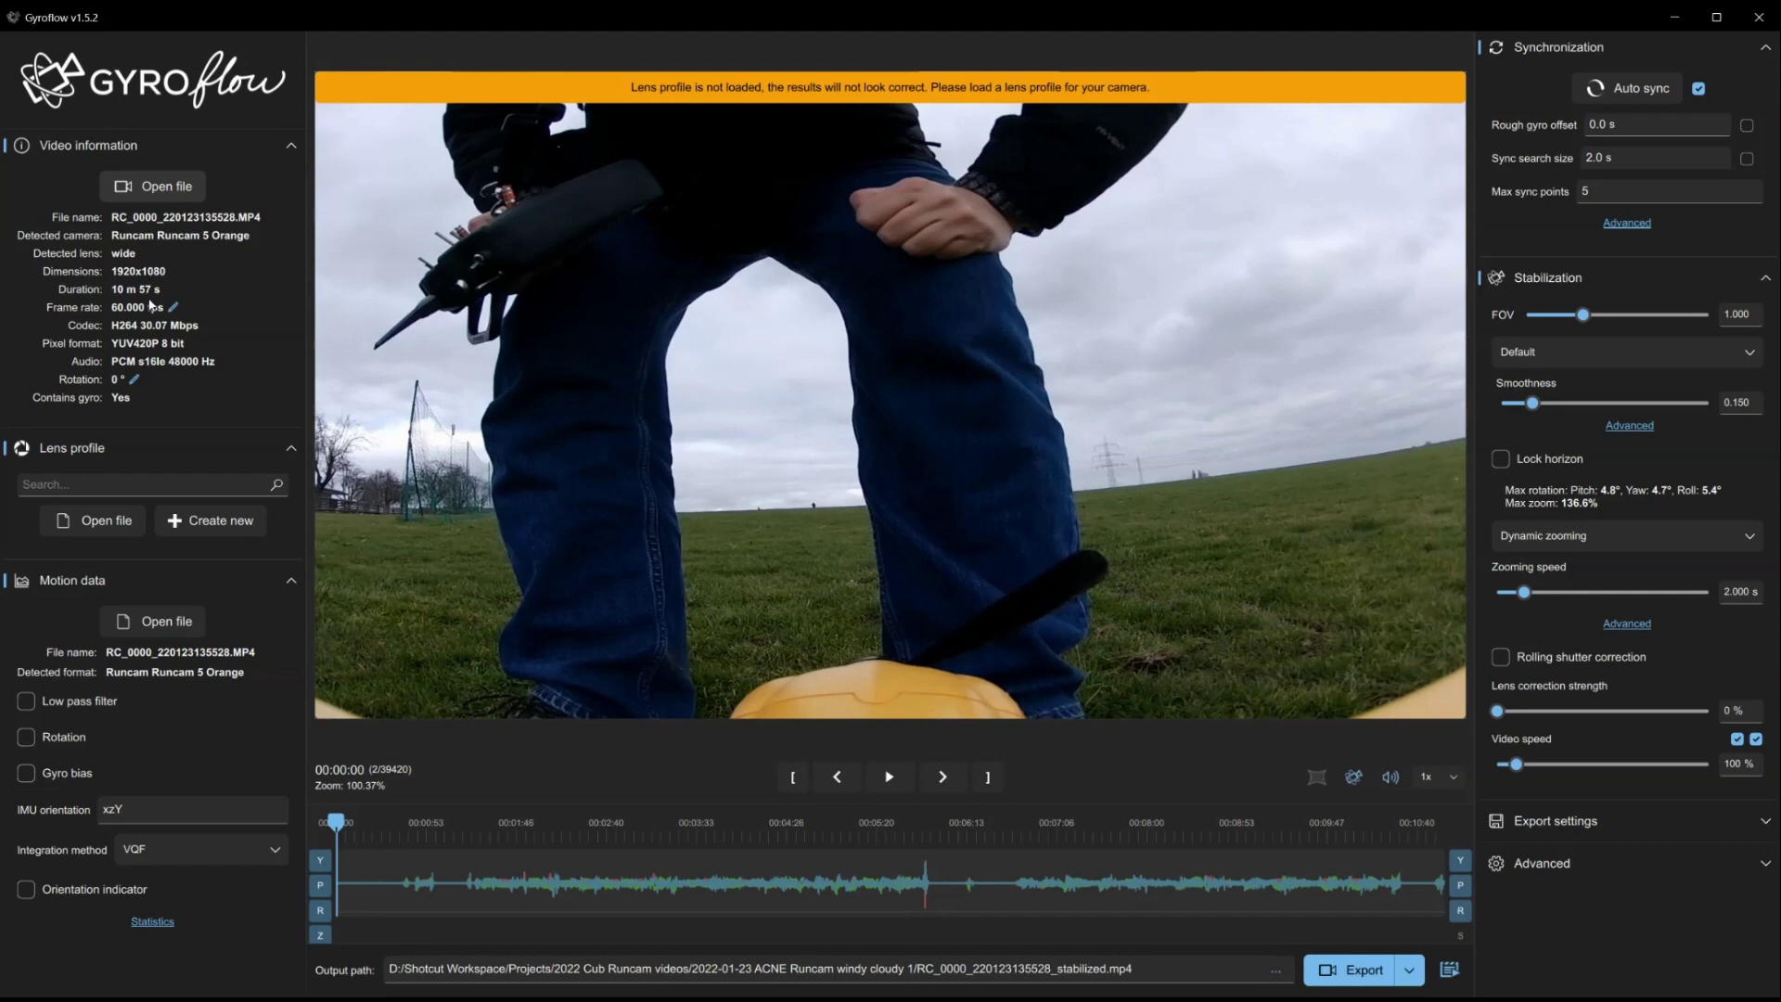
# - Search lens profiles for 'runcam 5 orange' and apply the RunCam 5 Orange 1080p 16:9 profile
pyautogui.click(117, 487)
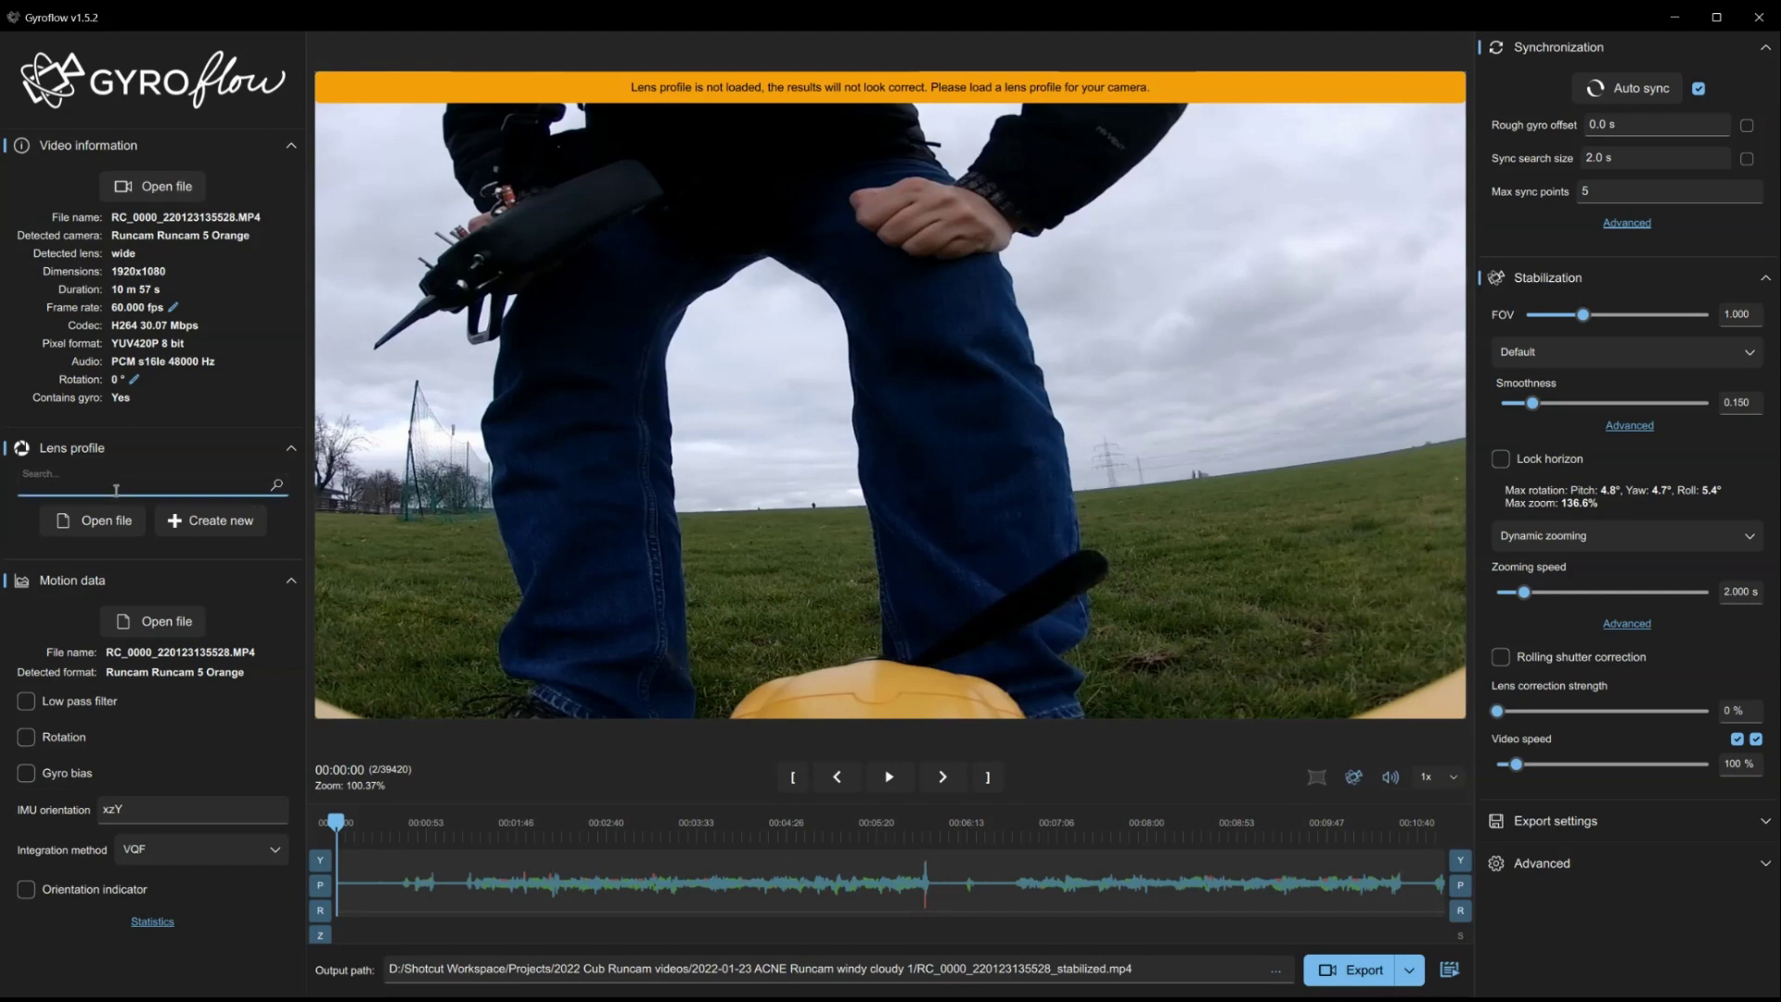
pyautogui.write('run')
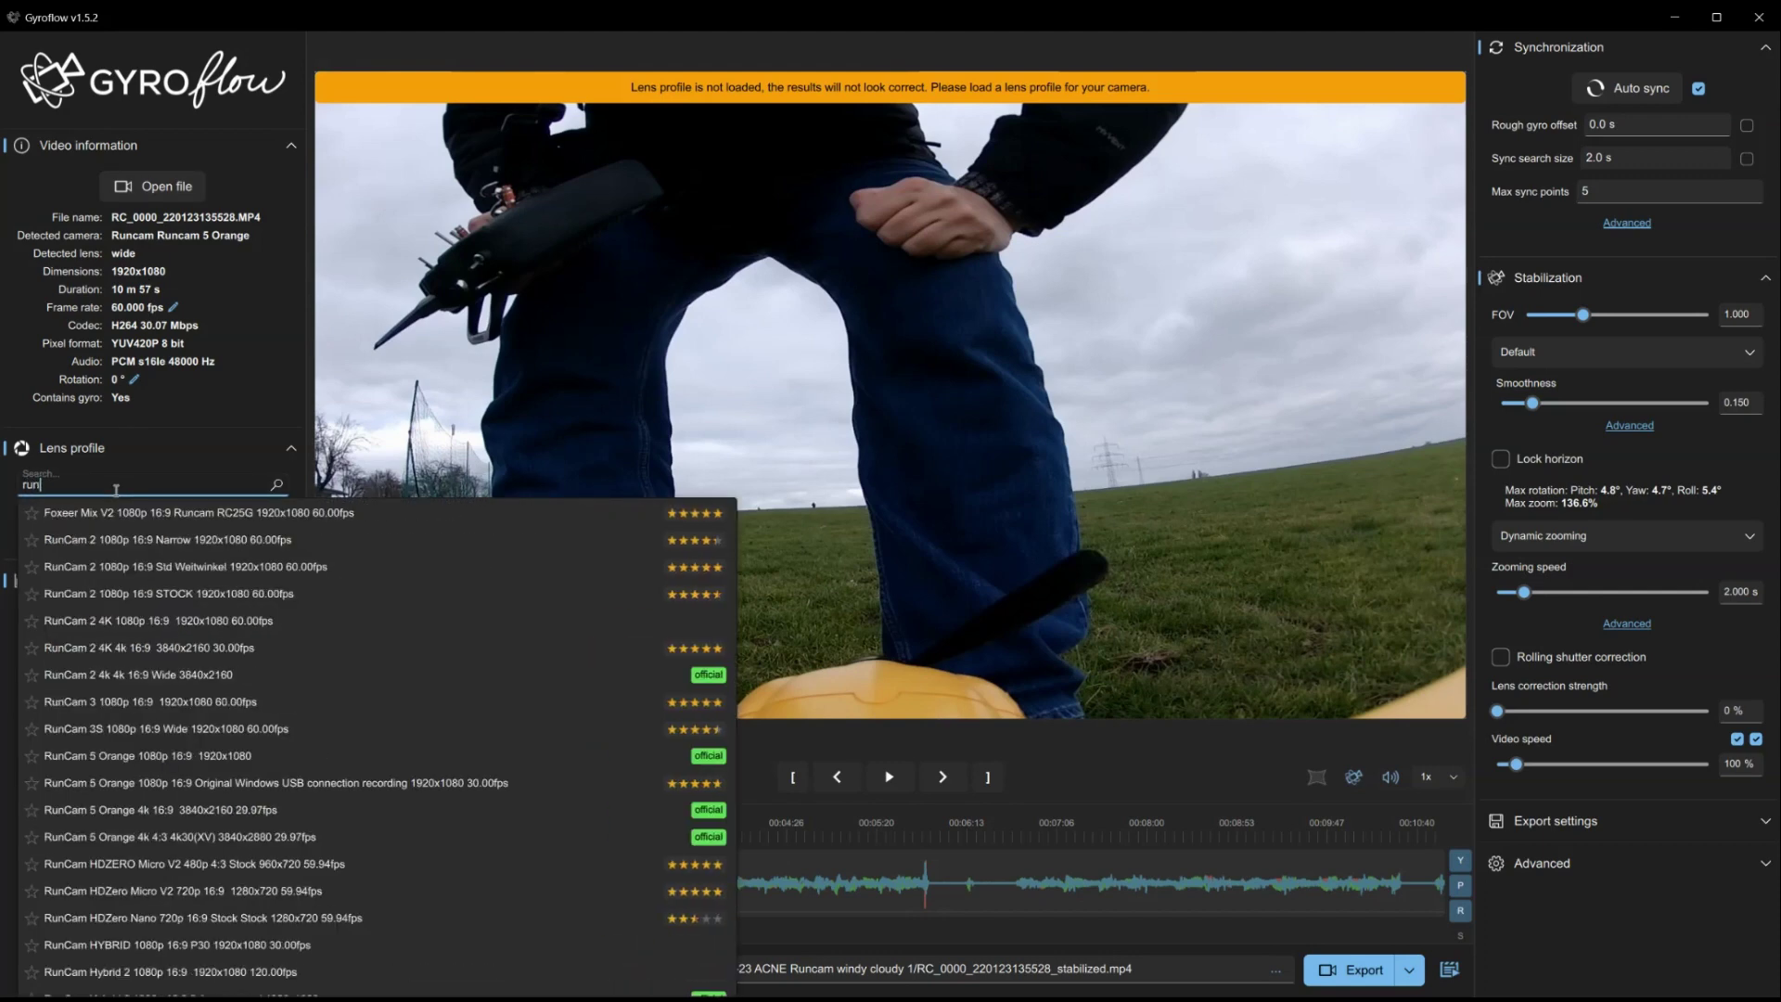
pyautogui.write('cam 5 orange')
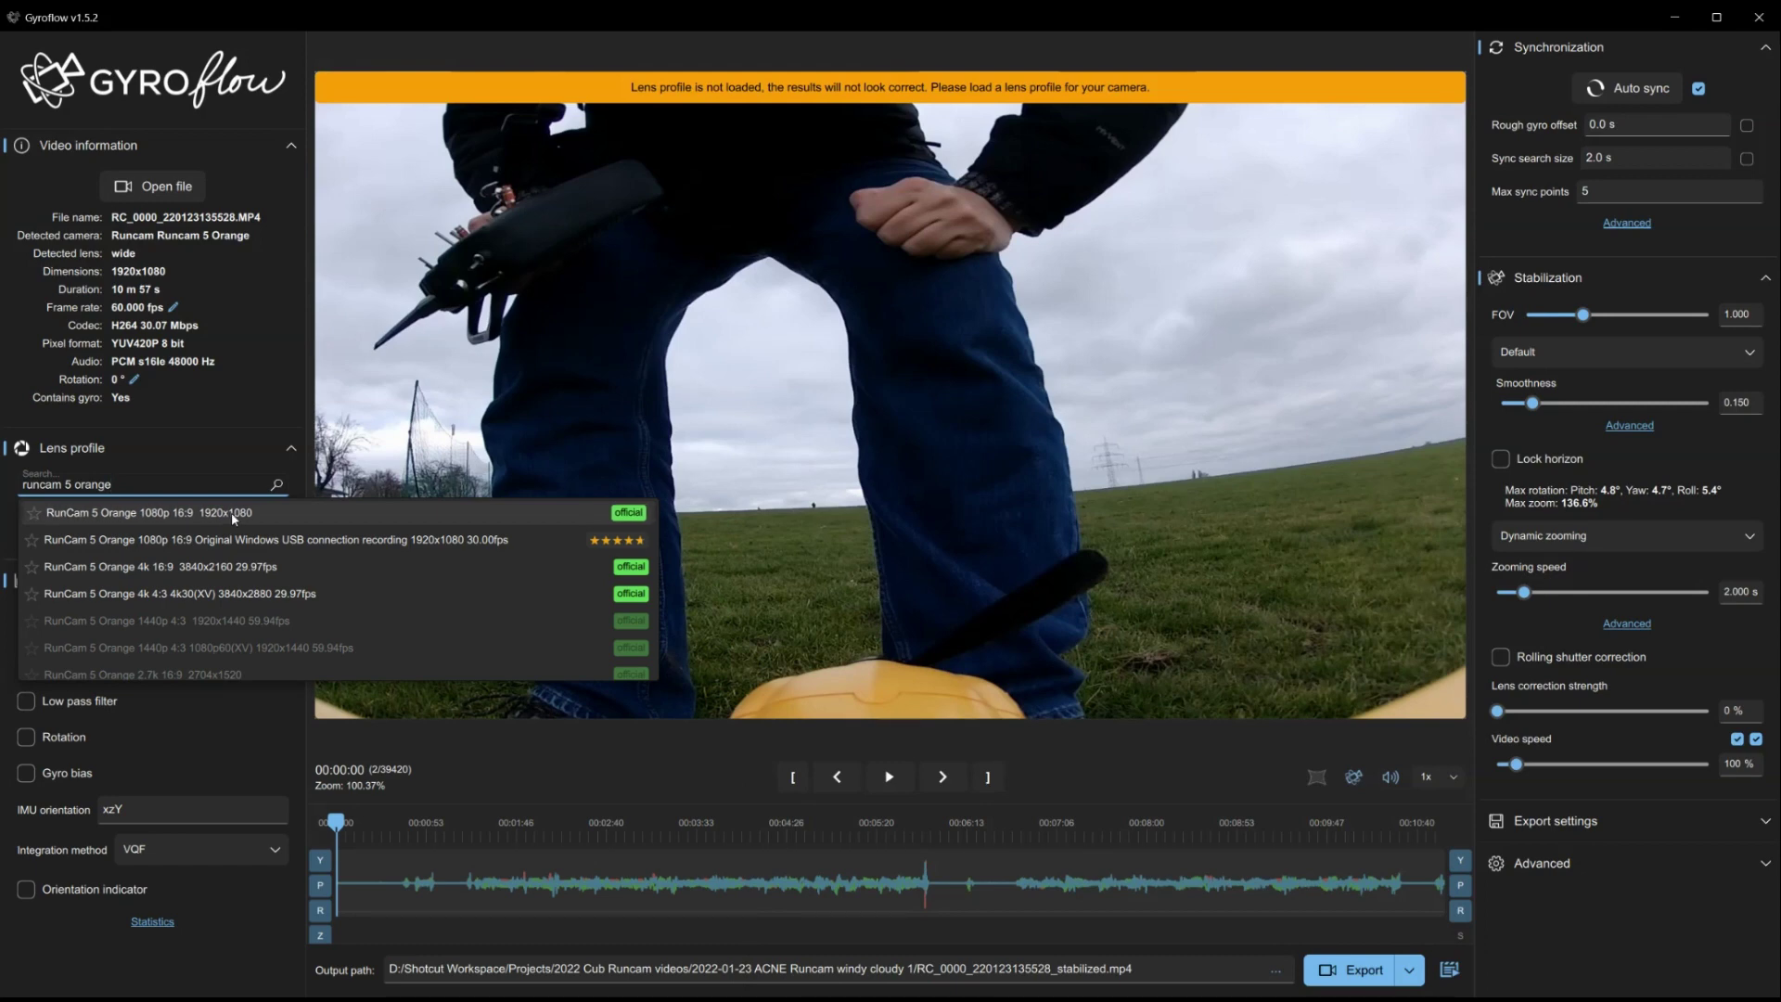
pyautogui.click(231, 513)
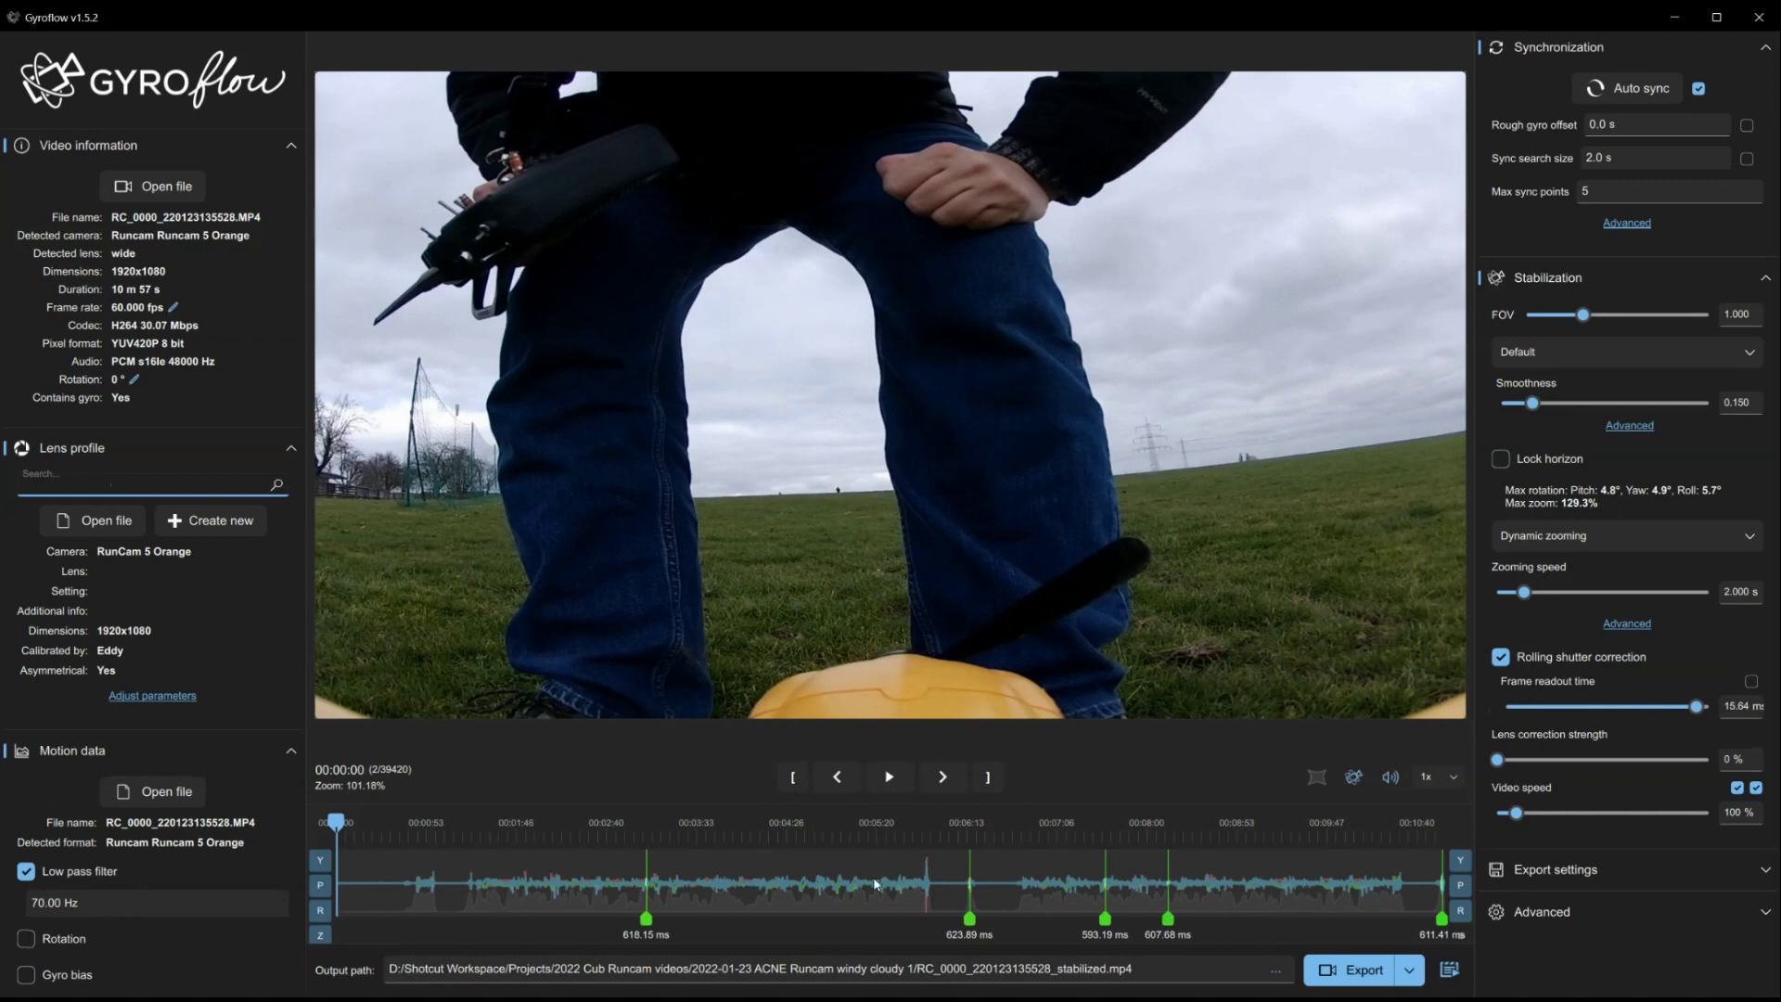
# - Move the playhead to 00:00:40 and set it as the trim start
pyautogui.click(339, 826)
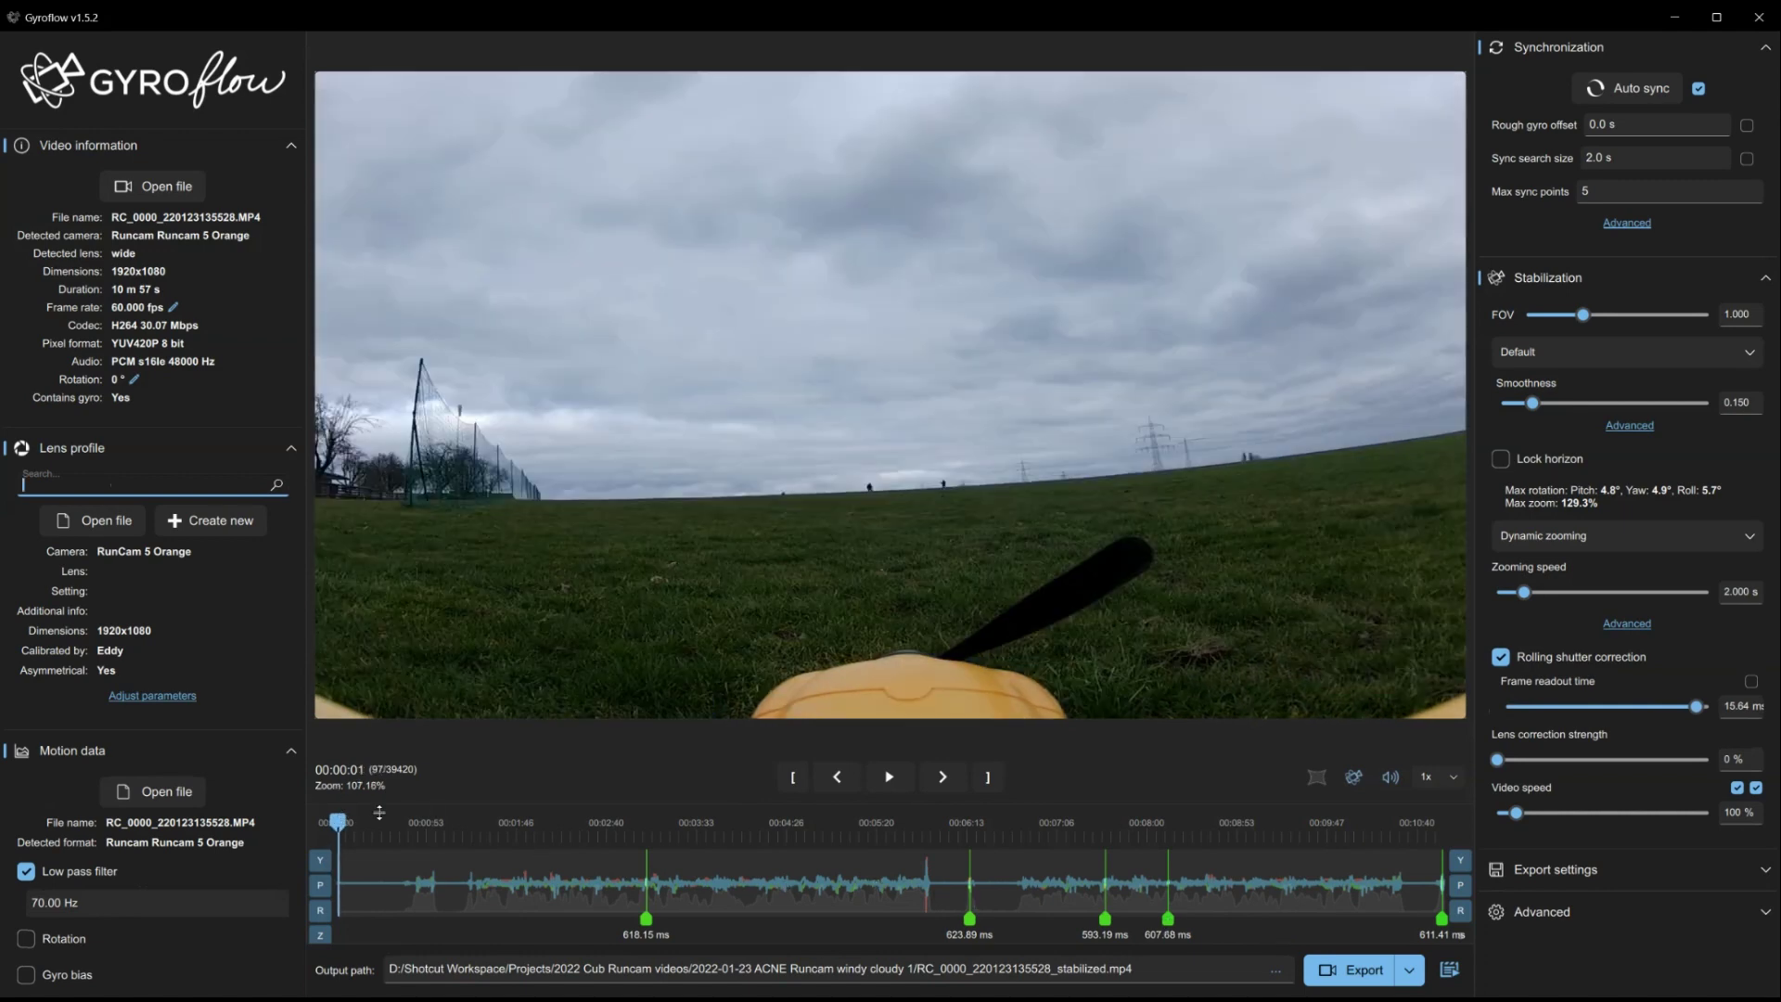
pyautogui.click(415, 824)
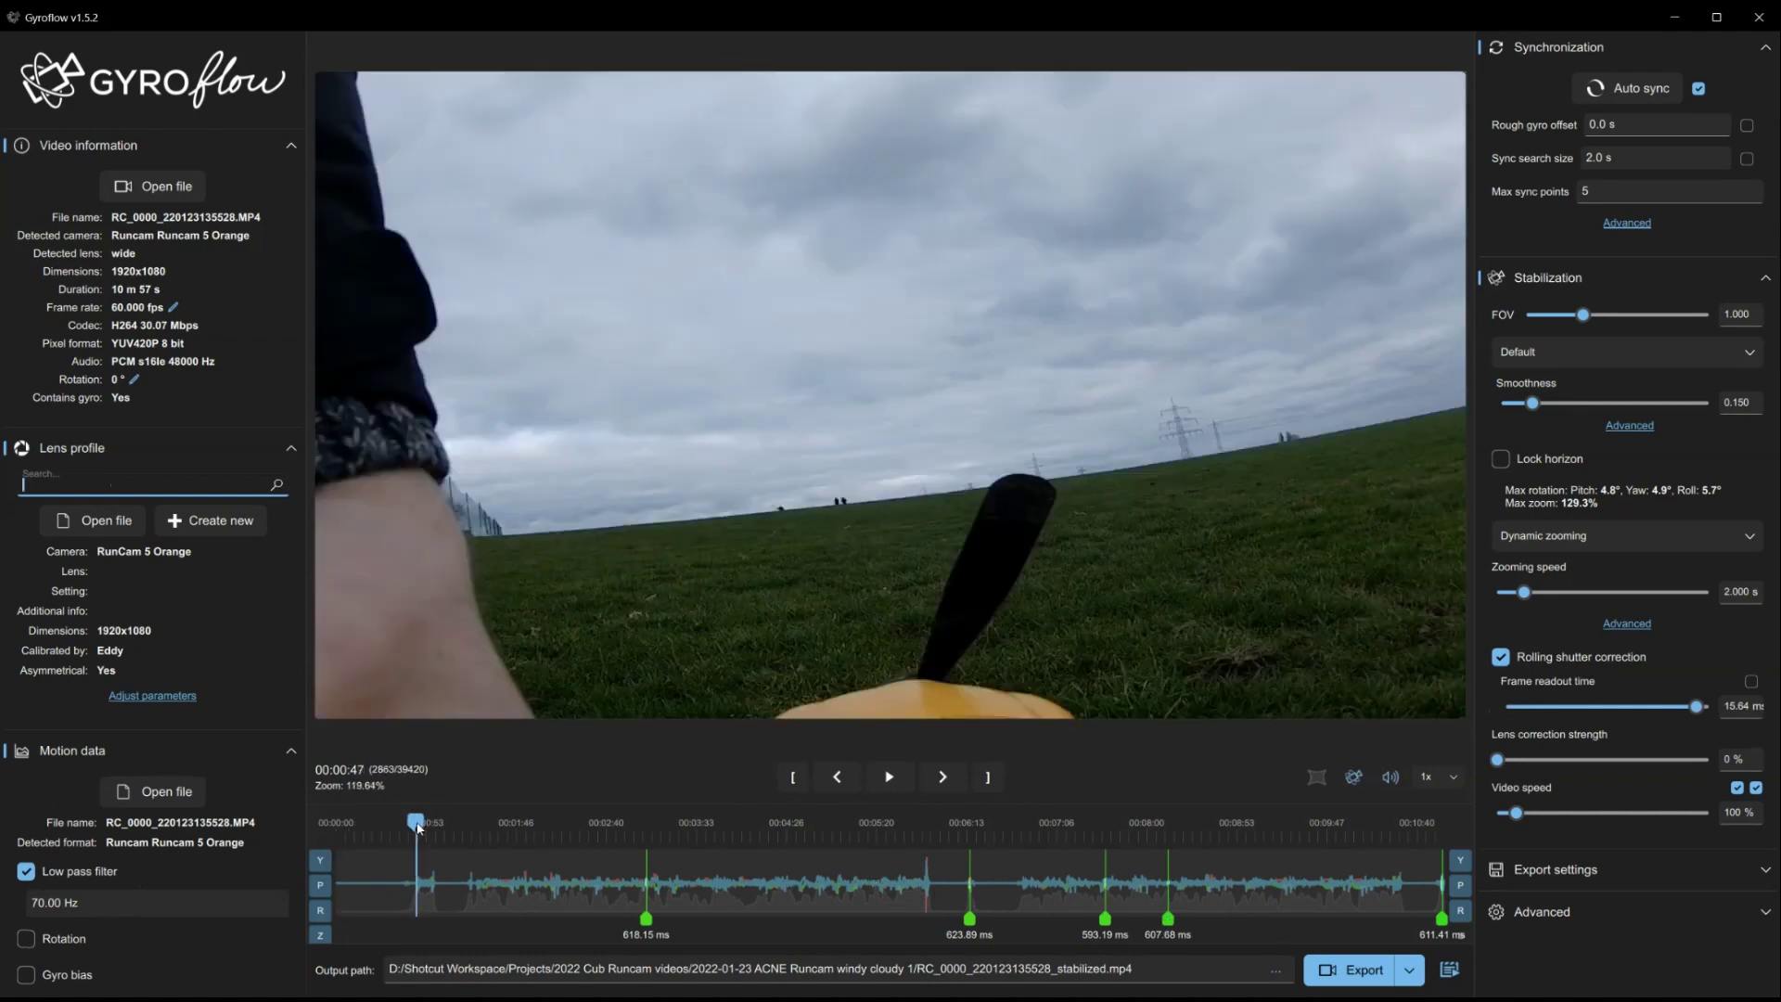
pyautogui.moveTo(418, 826); pyautogui.dragTo(403, 825)
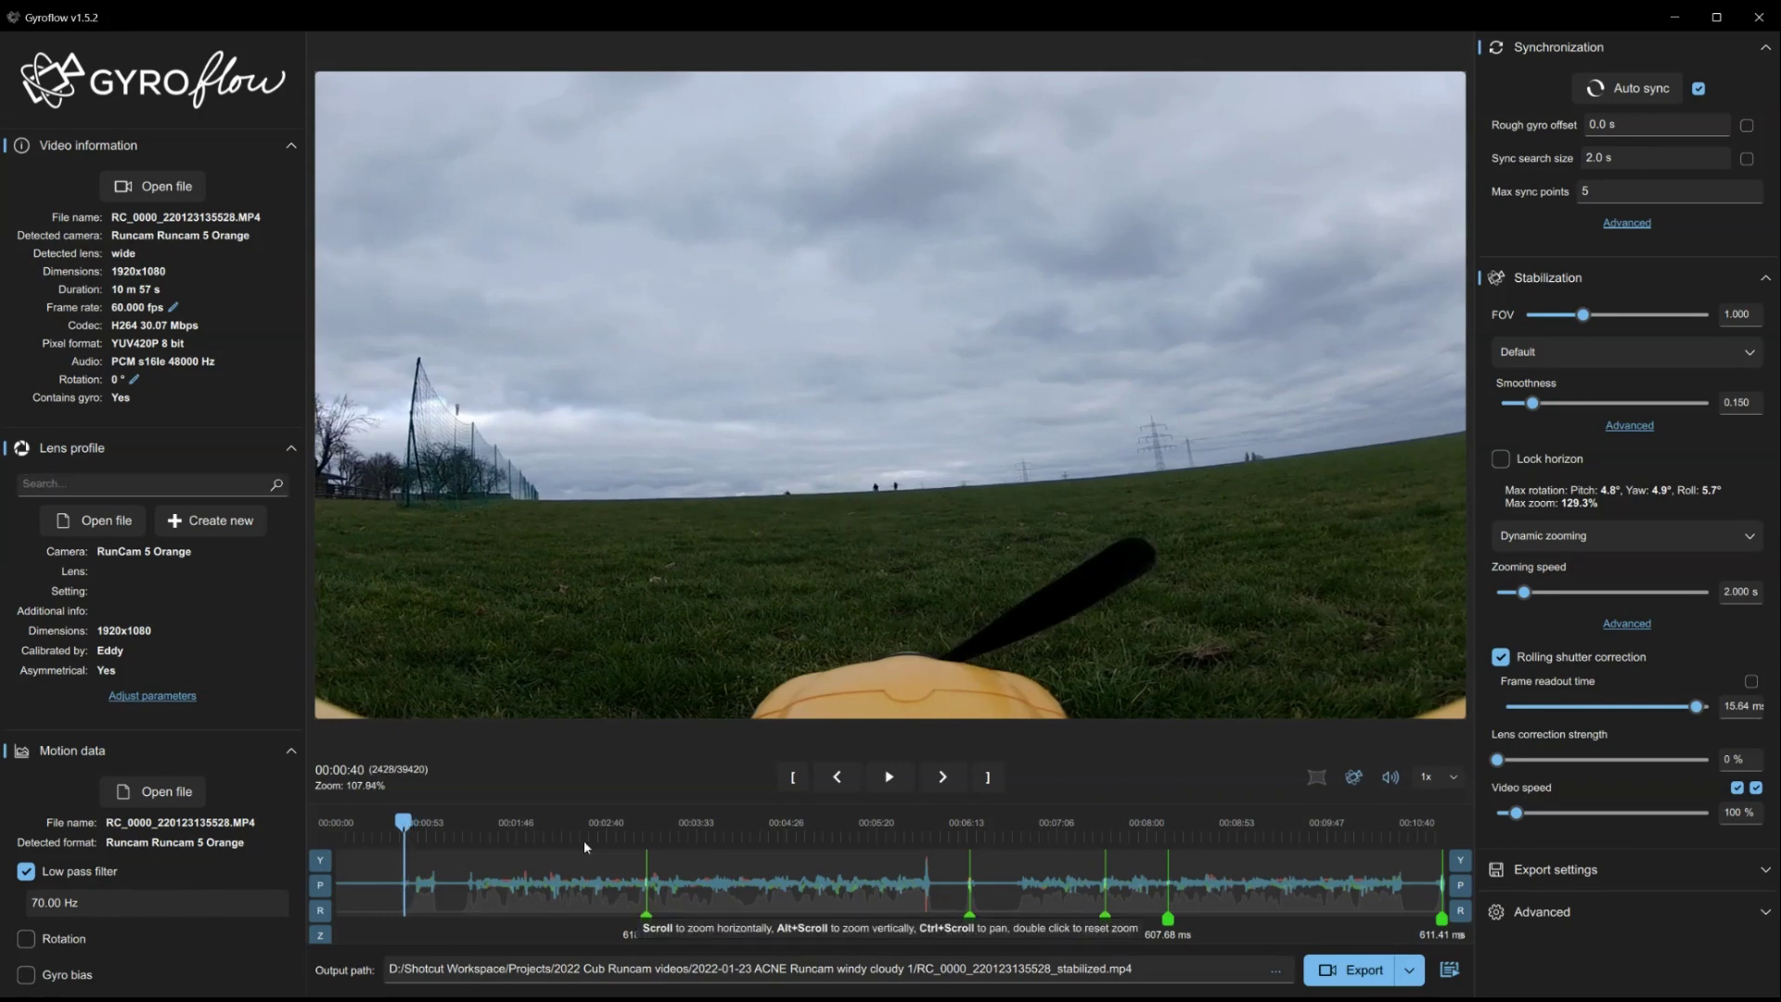
pyautogui.click(794, 782)
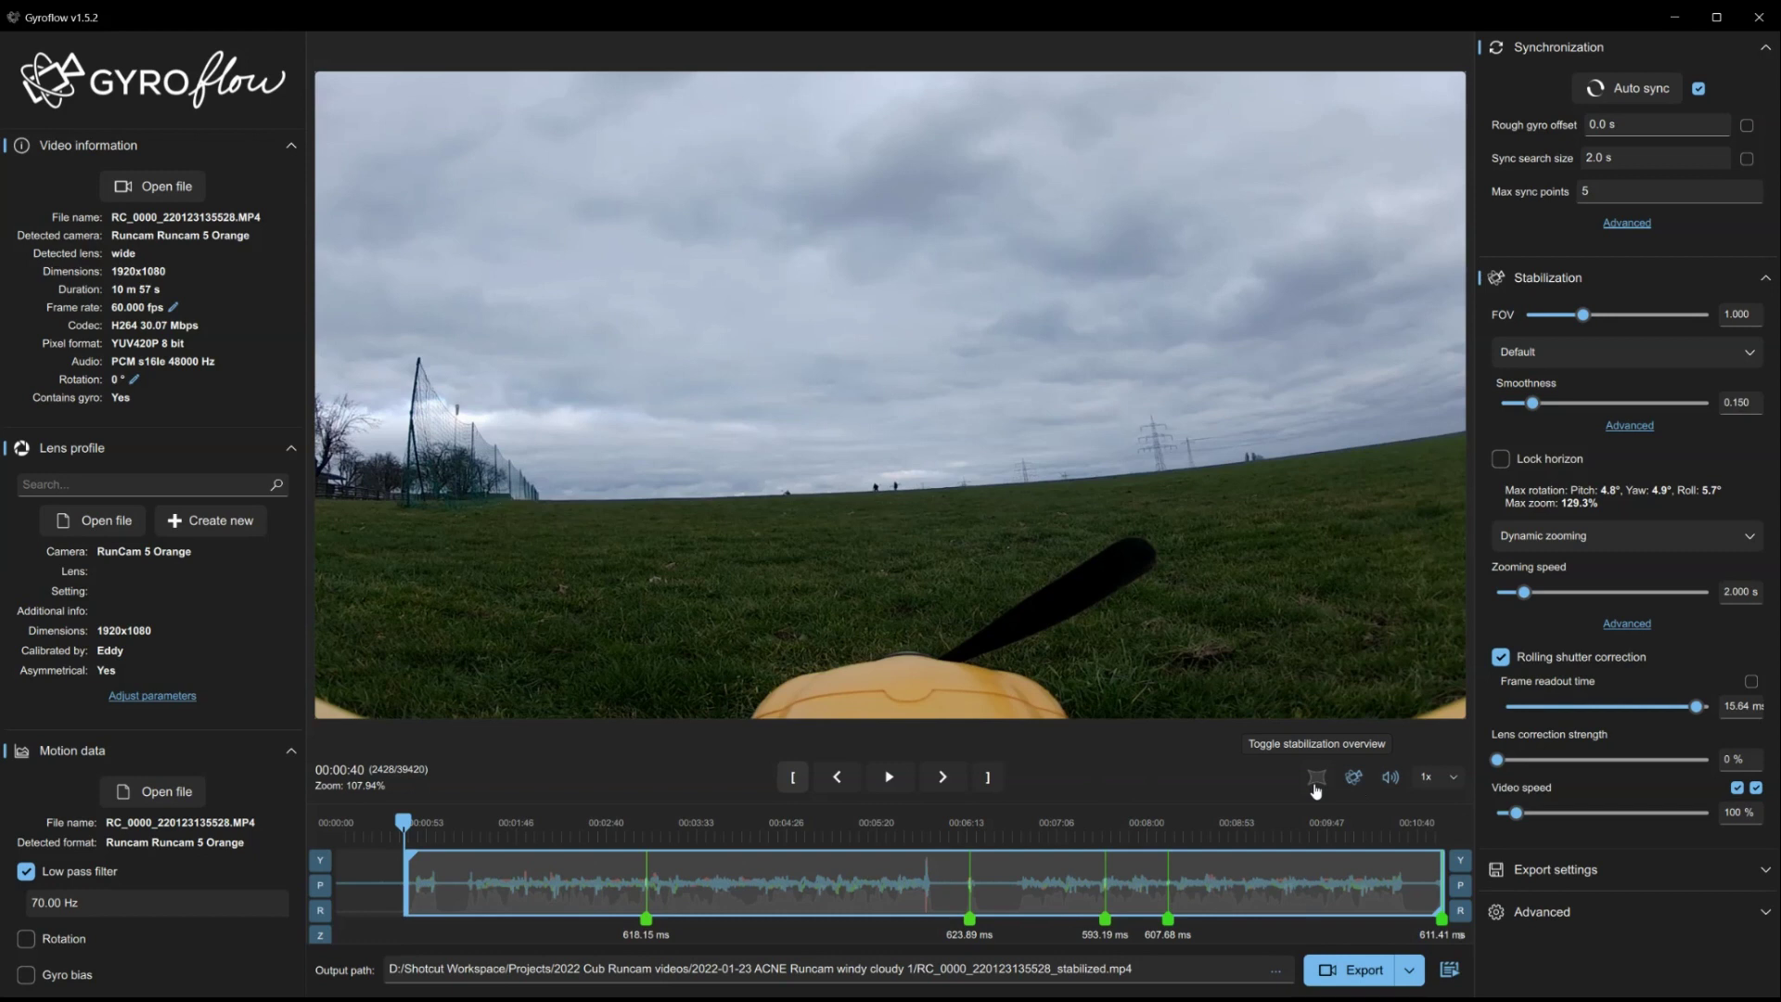
# - Turn on the stabilization overview, mute the preview audio and start playback
pyautogui.click(1318, 779)
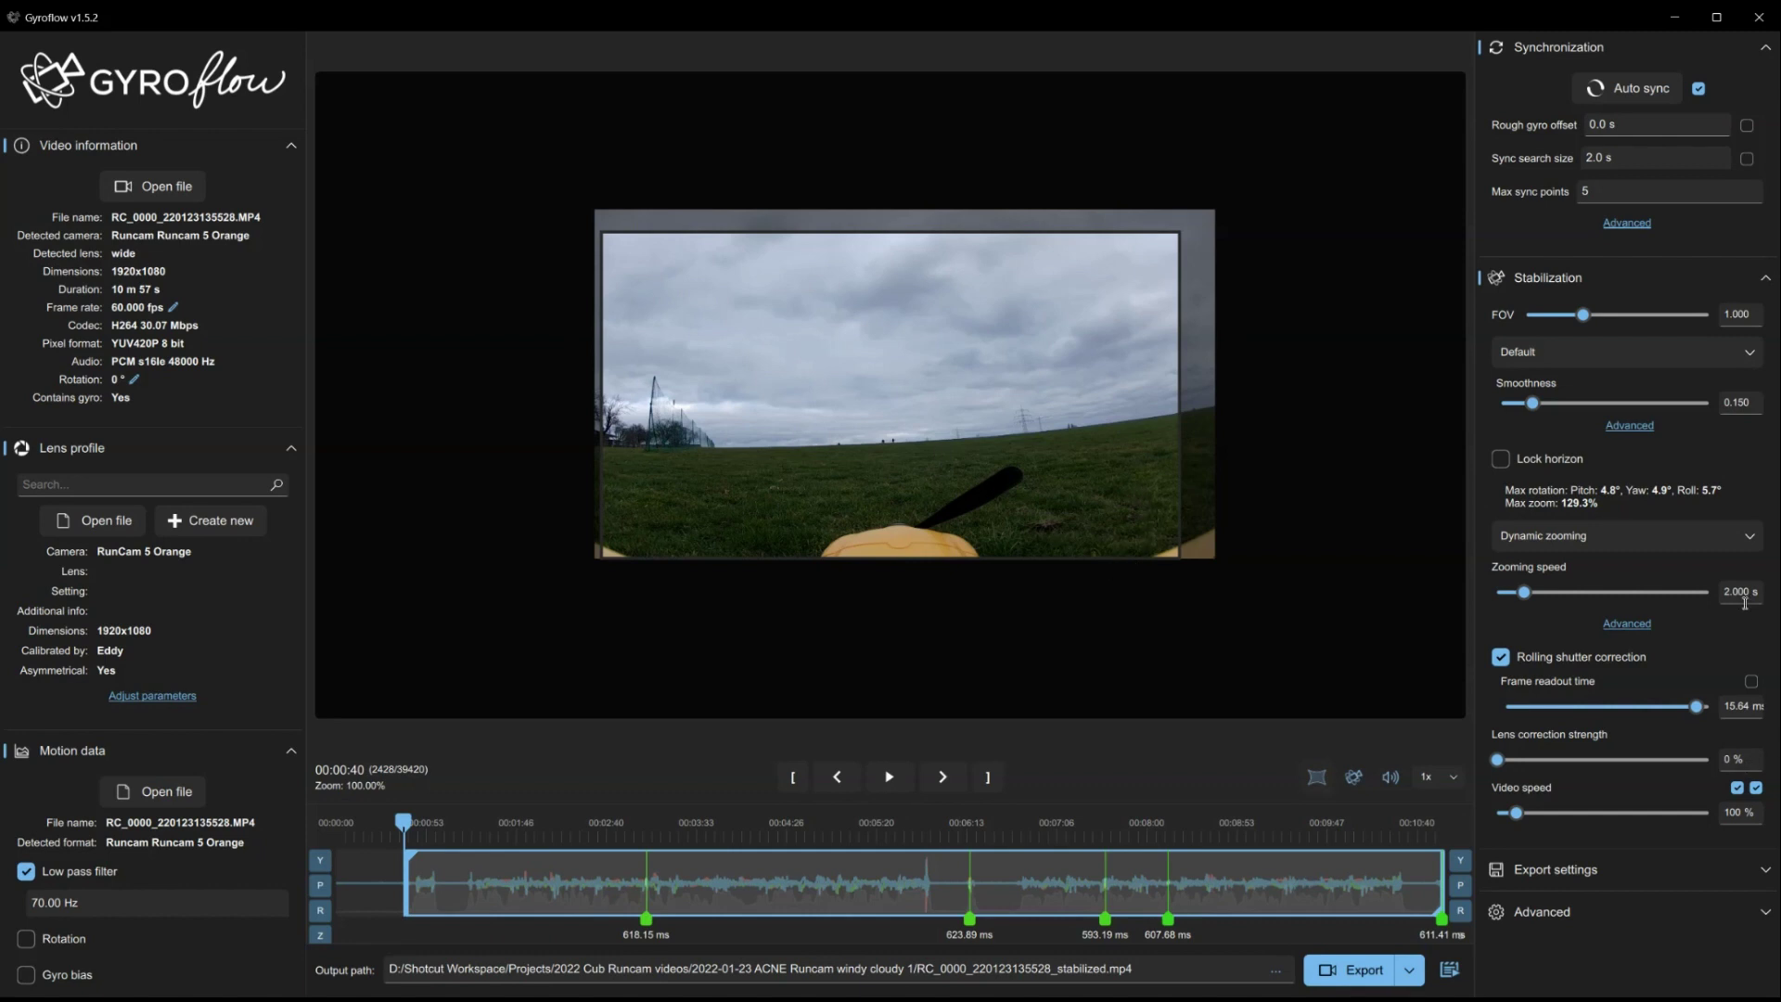
pyautogui.click(1392, 780)
pyautogui.click(889, 777)
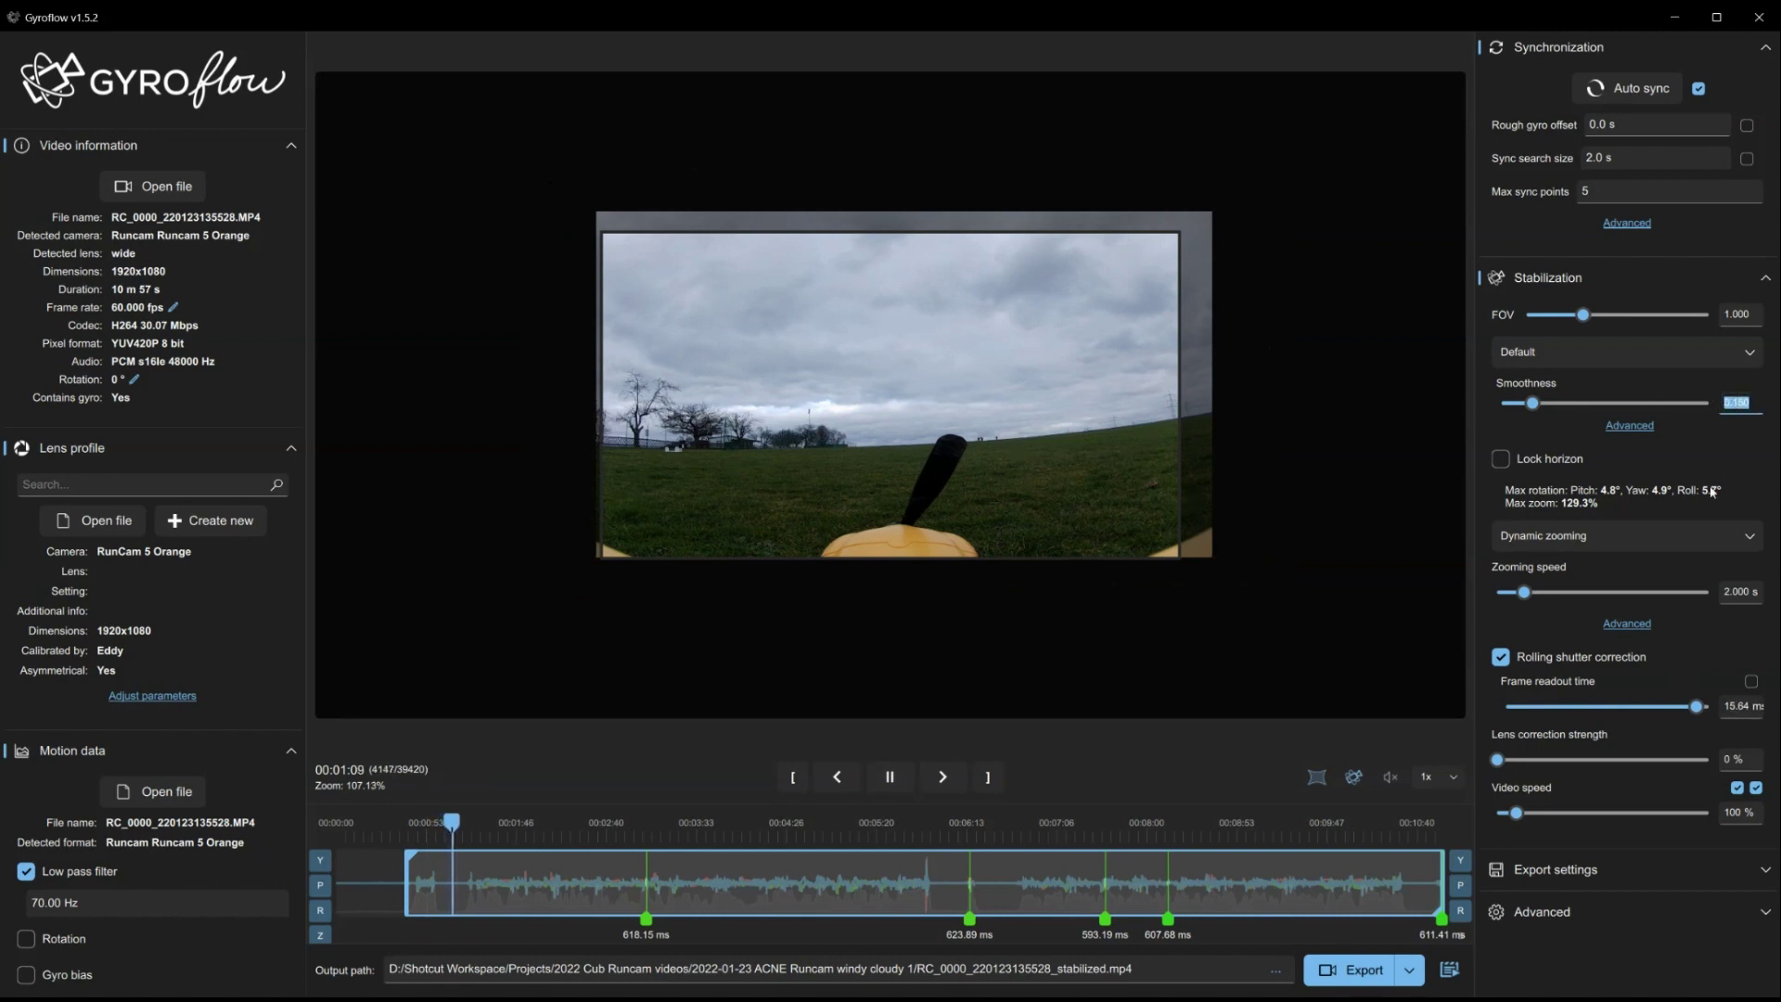
# - Enter smoothness 0.5, then toggle Lock horizon on and back off
pyautogui.write('0.5')
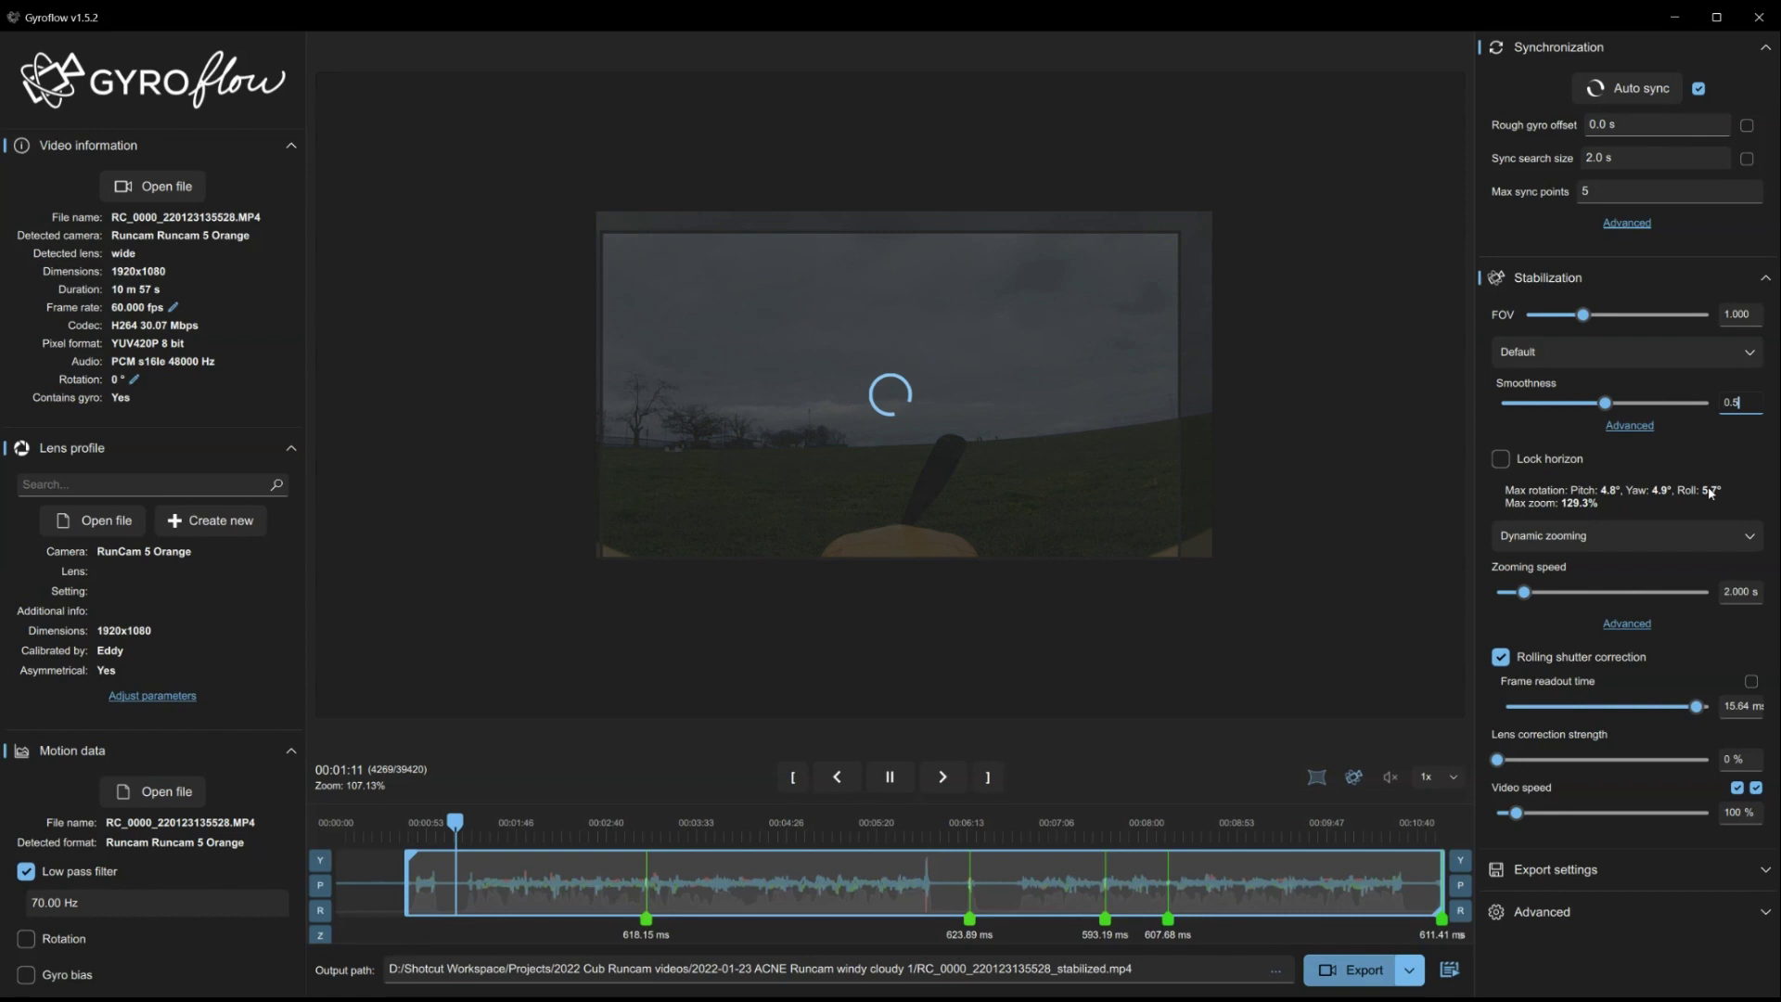
pyautogui.click(1691, 472)
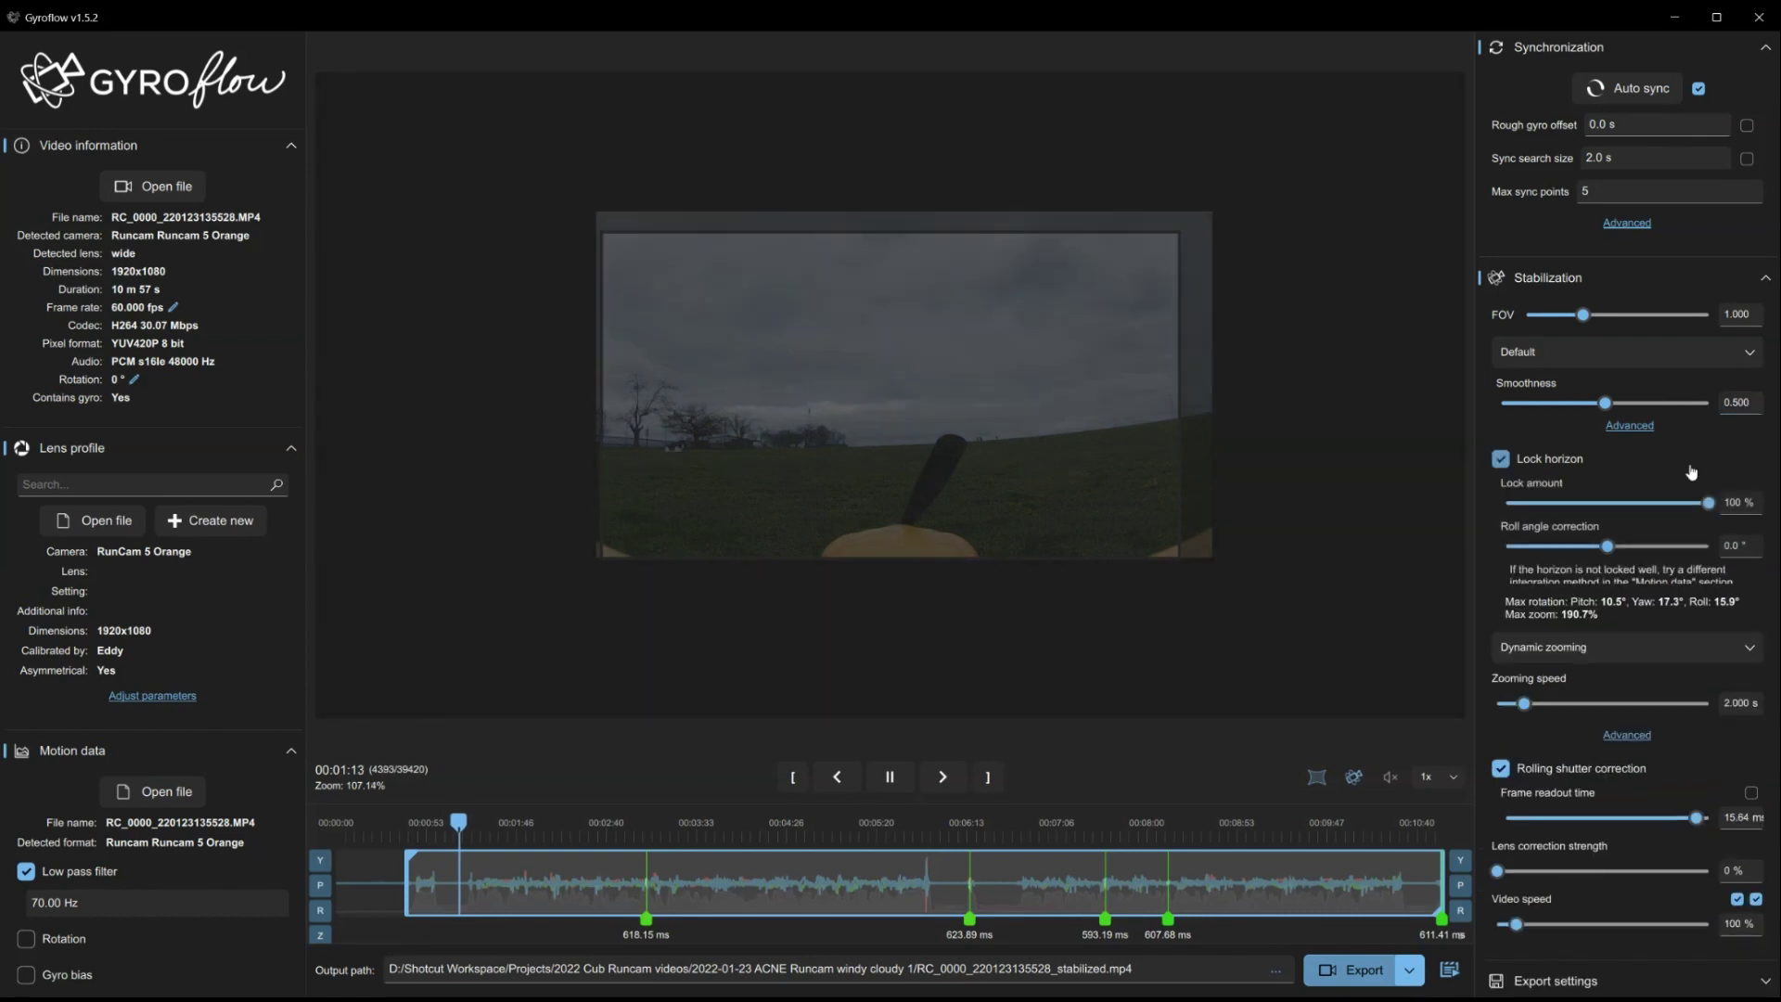
pyautogui.click(1691, 473)
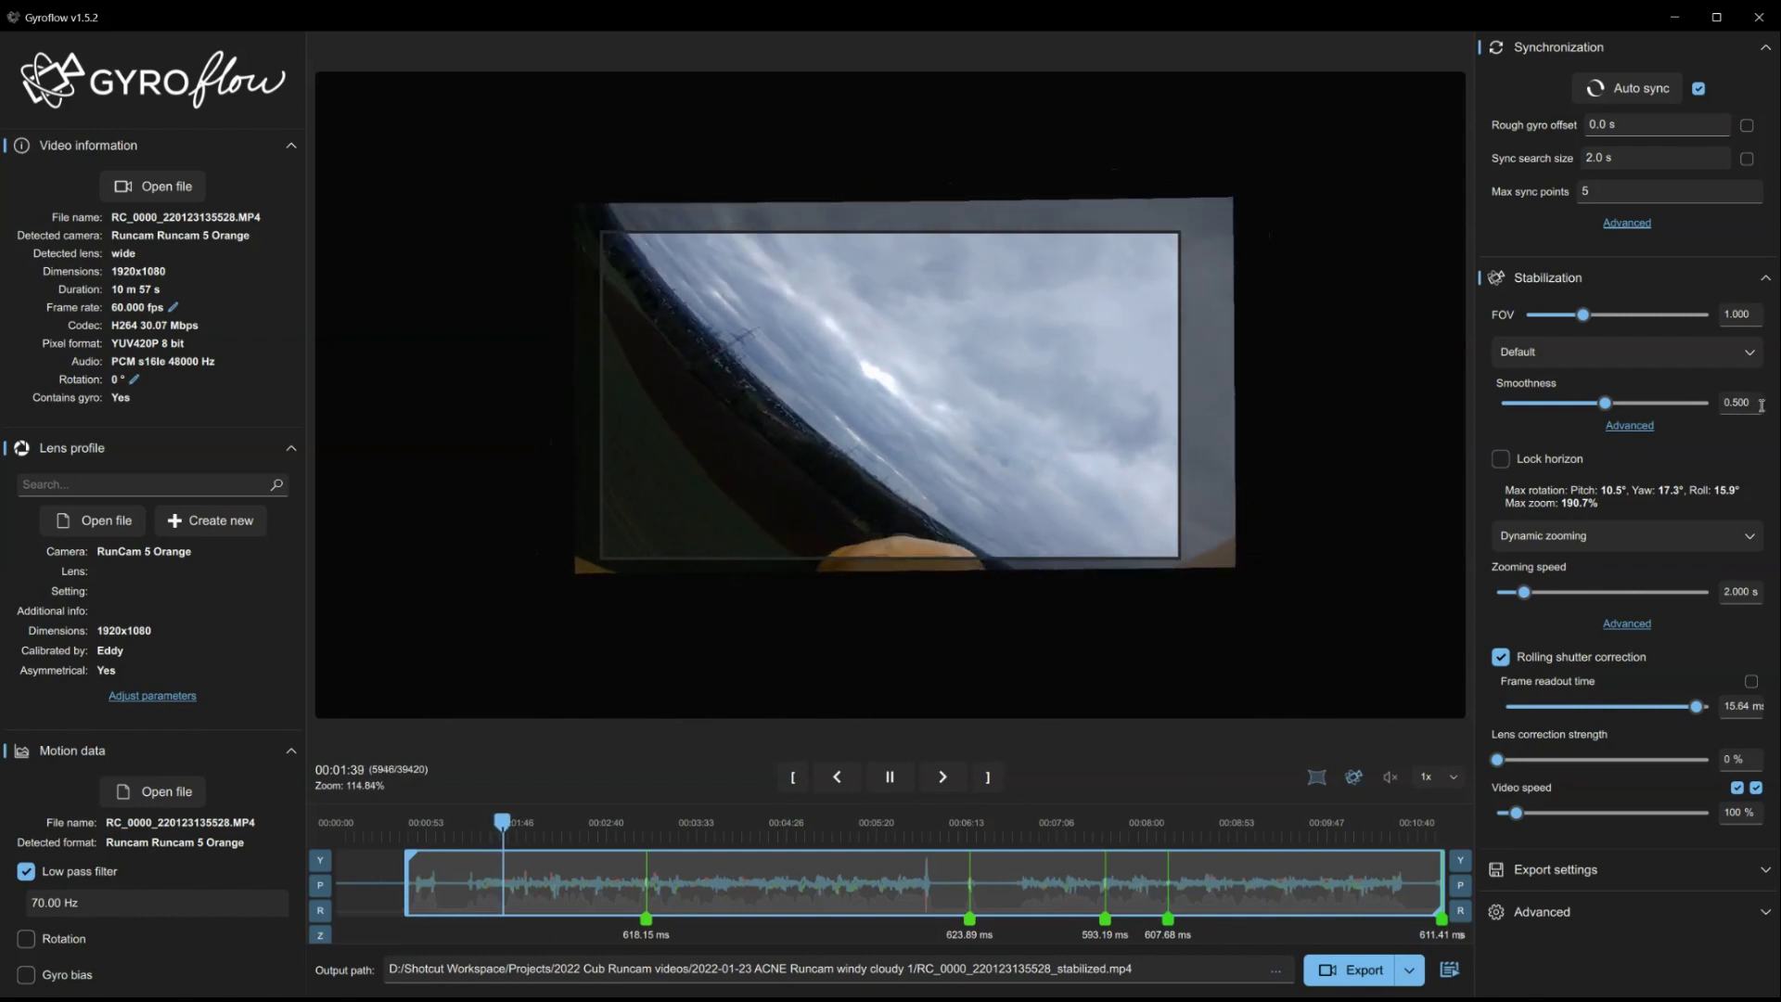
# - Enter 10 as the dynamic zooming speed and turn off rolling shutter correction
pyautogui.doubleClick(1731, 592)
pyautogui.write('1')
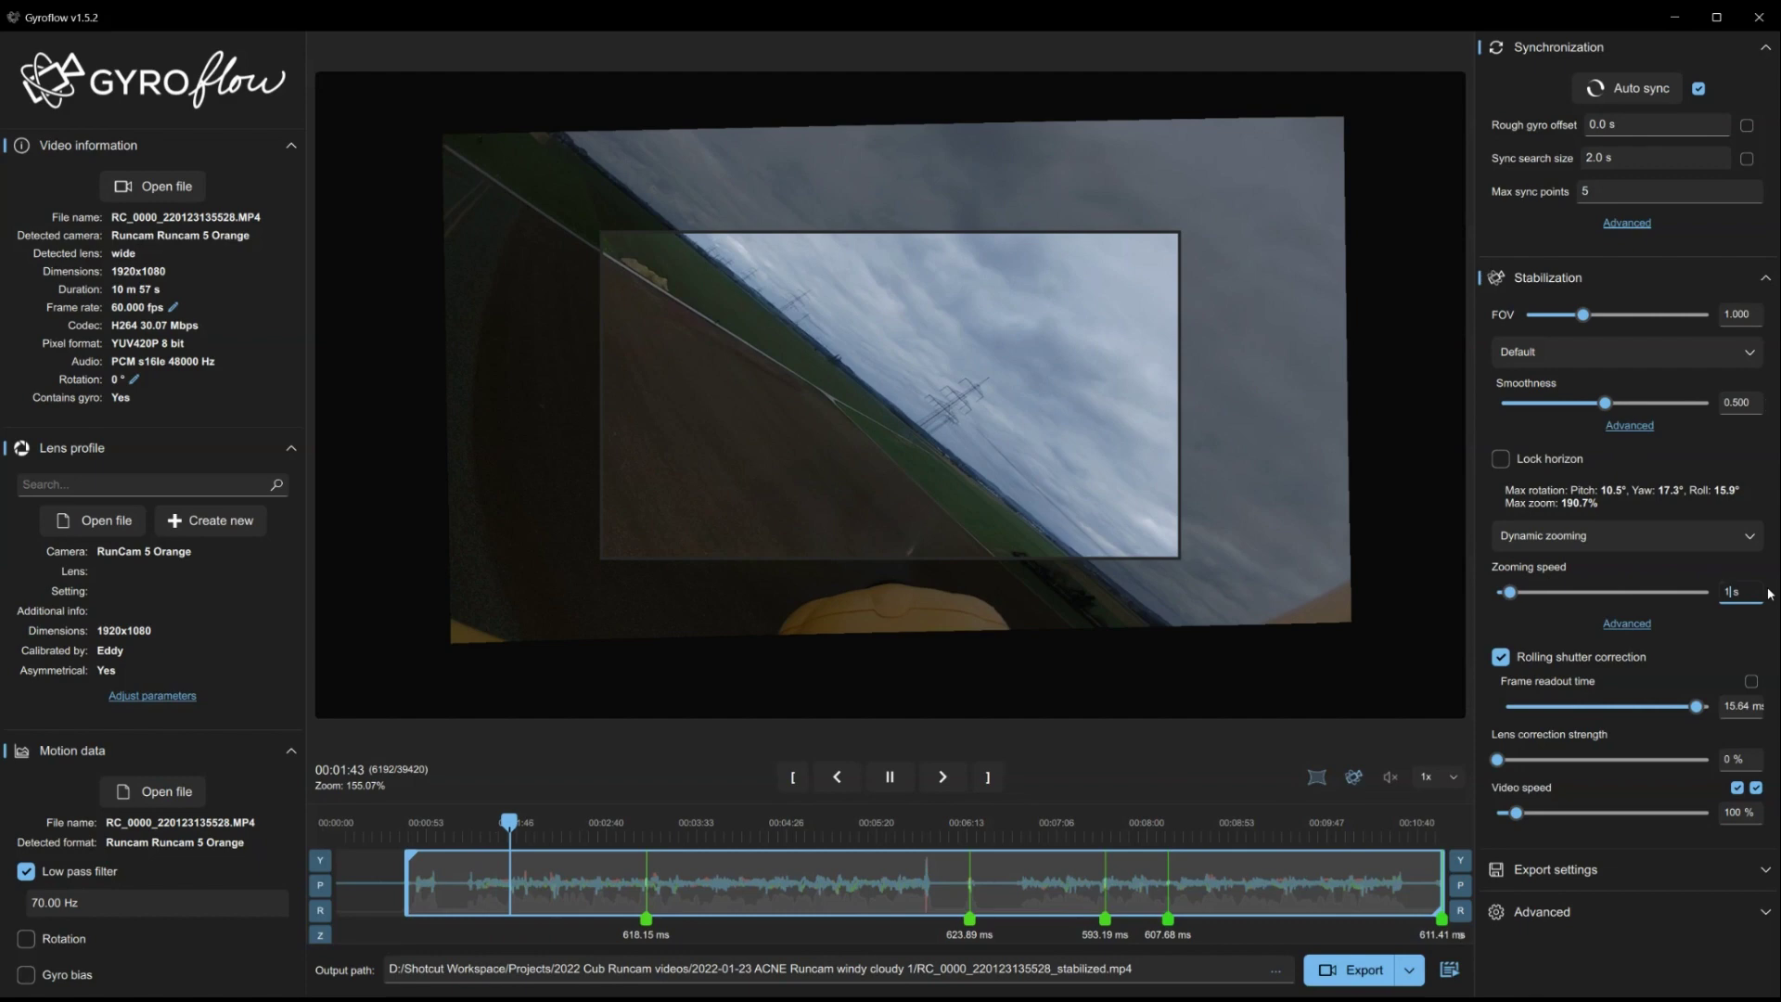
pyautogui.write('0')
pyautogui.press('Return')
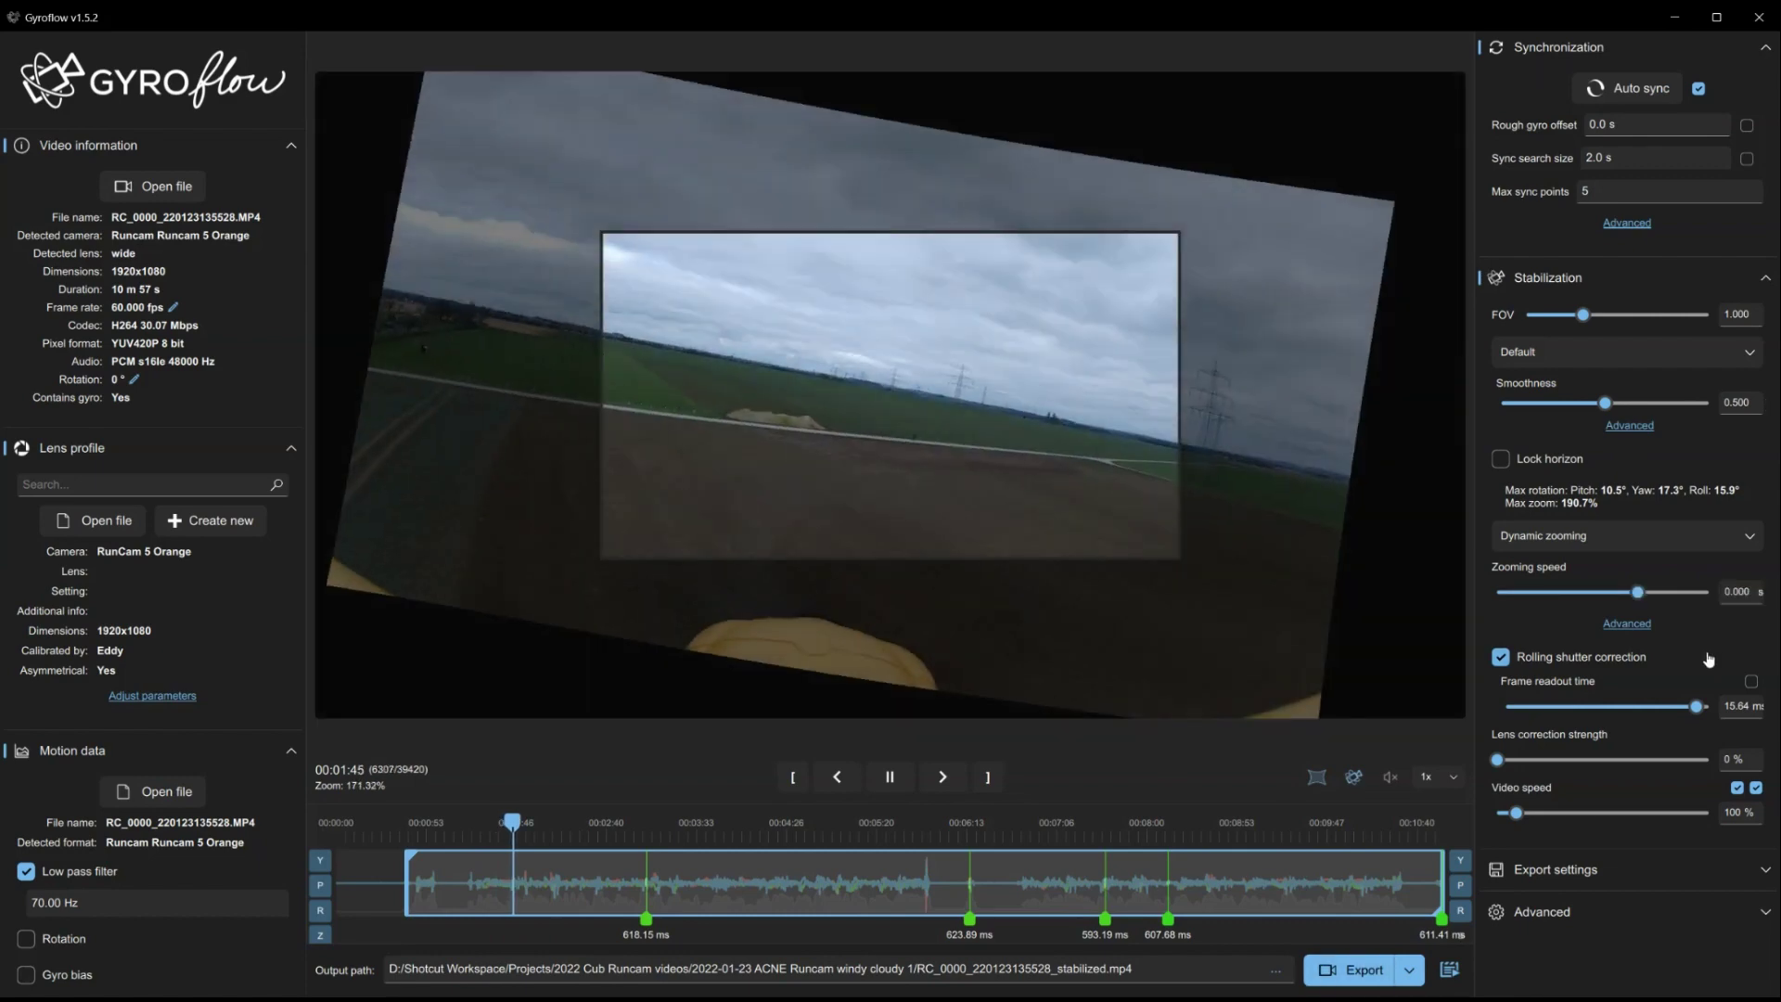
pyautogui.click(1709, 657)
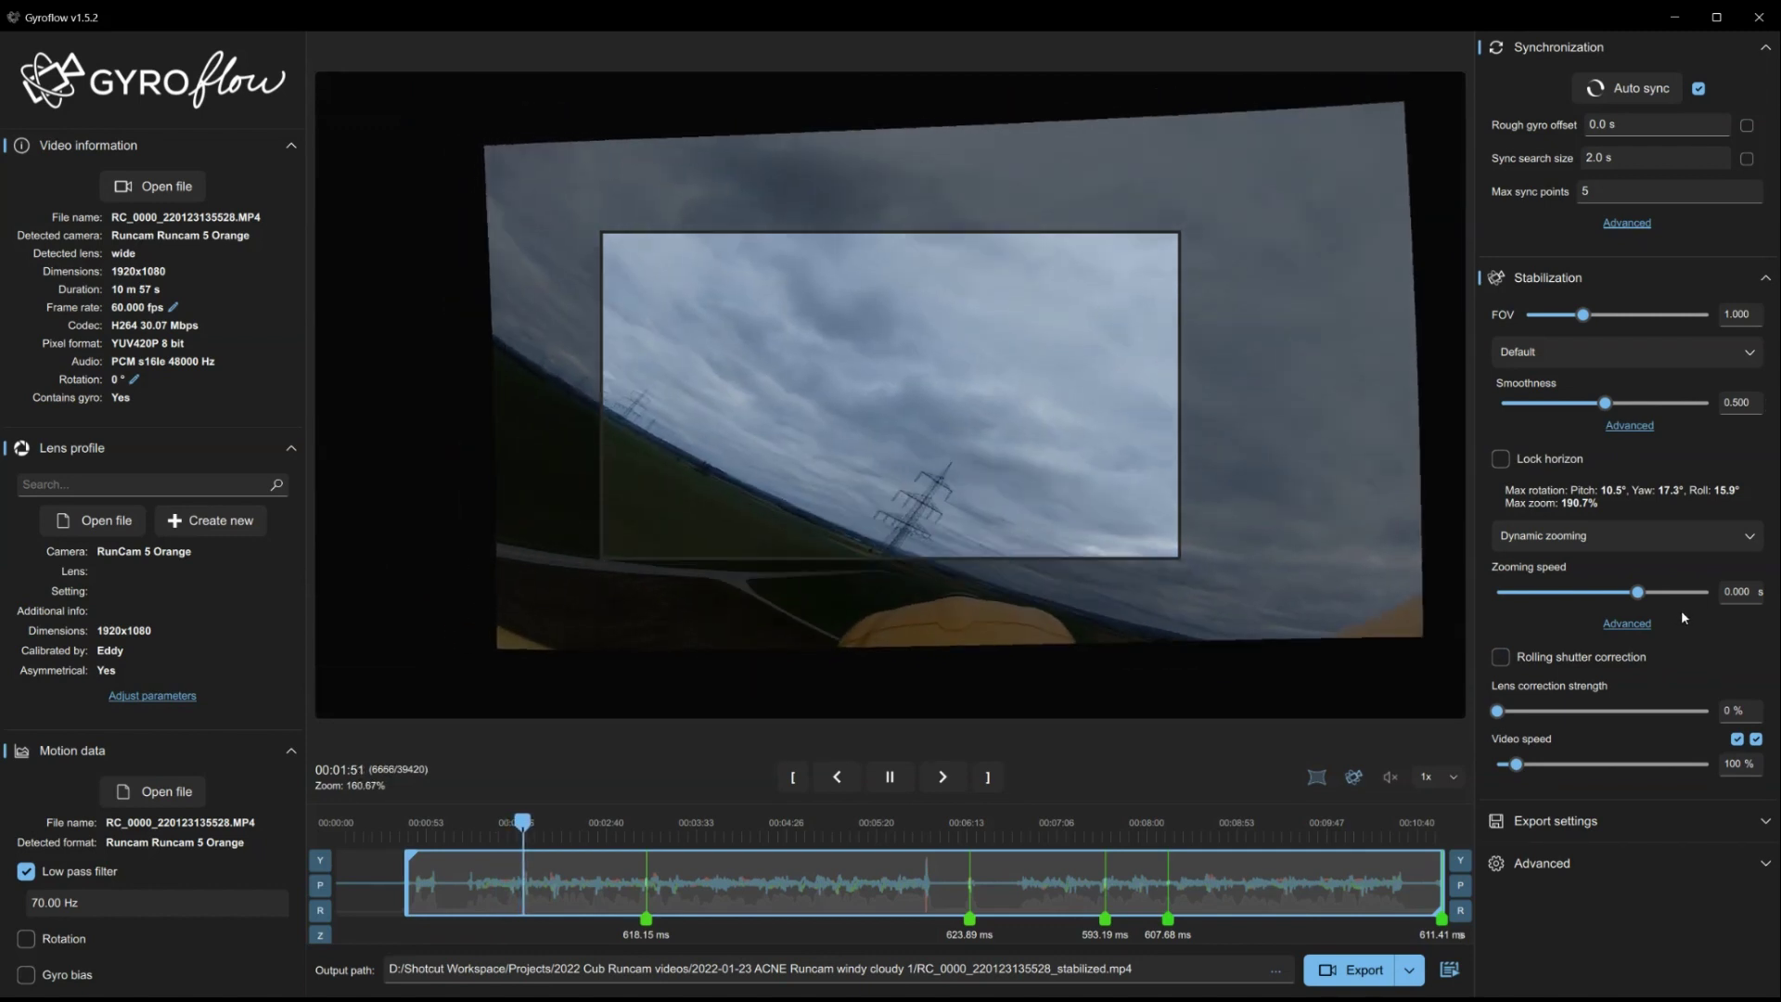
# - Try a 0.1 s zooming speed, then replace the 100 s value with 2 s
pyautogui.doubleClick(1731, 598)
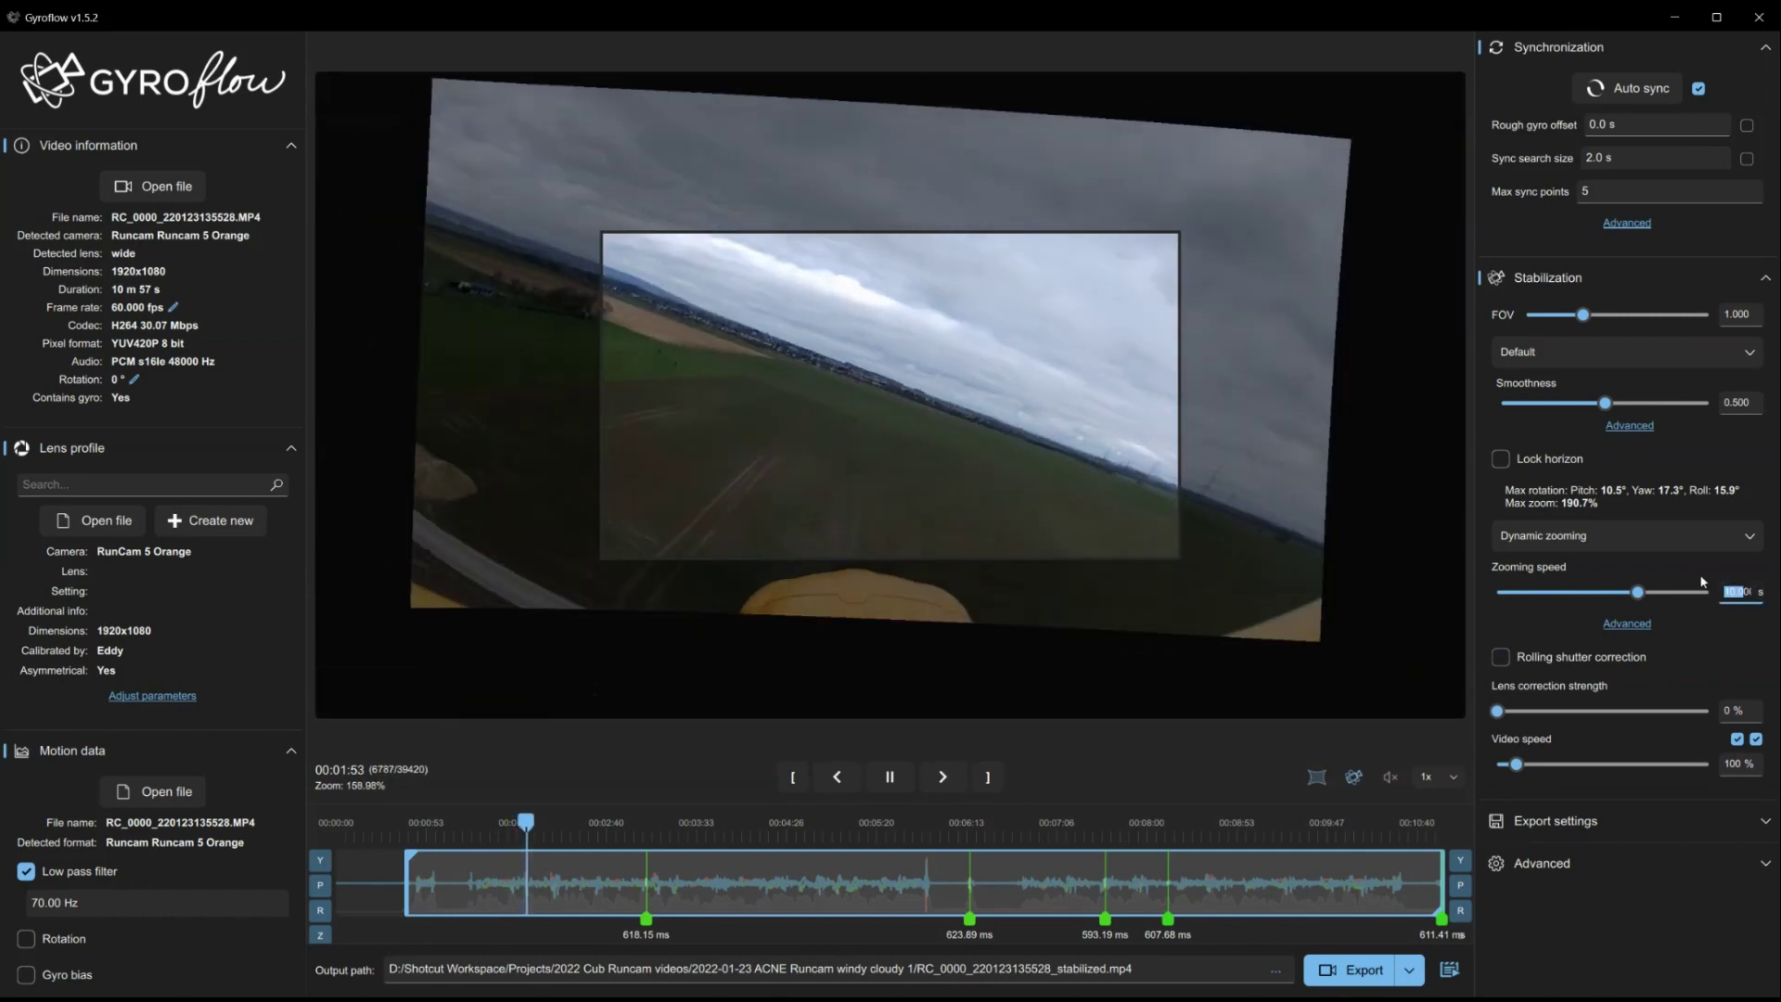
pyautogui.write('0.1')
pyautogui.press('Return')
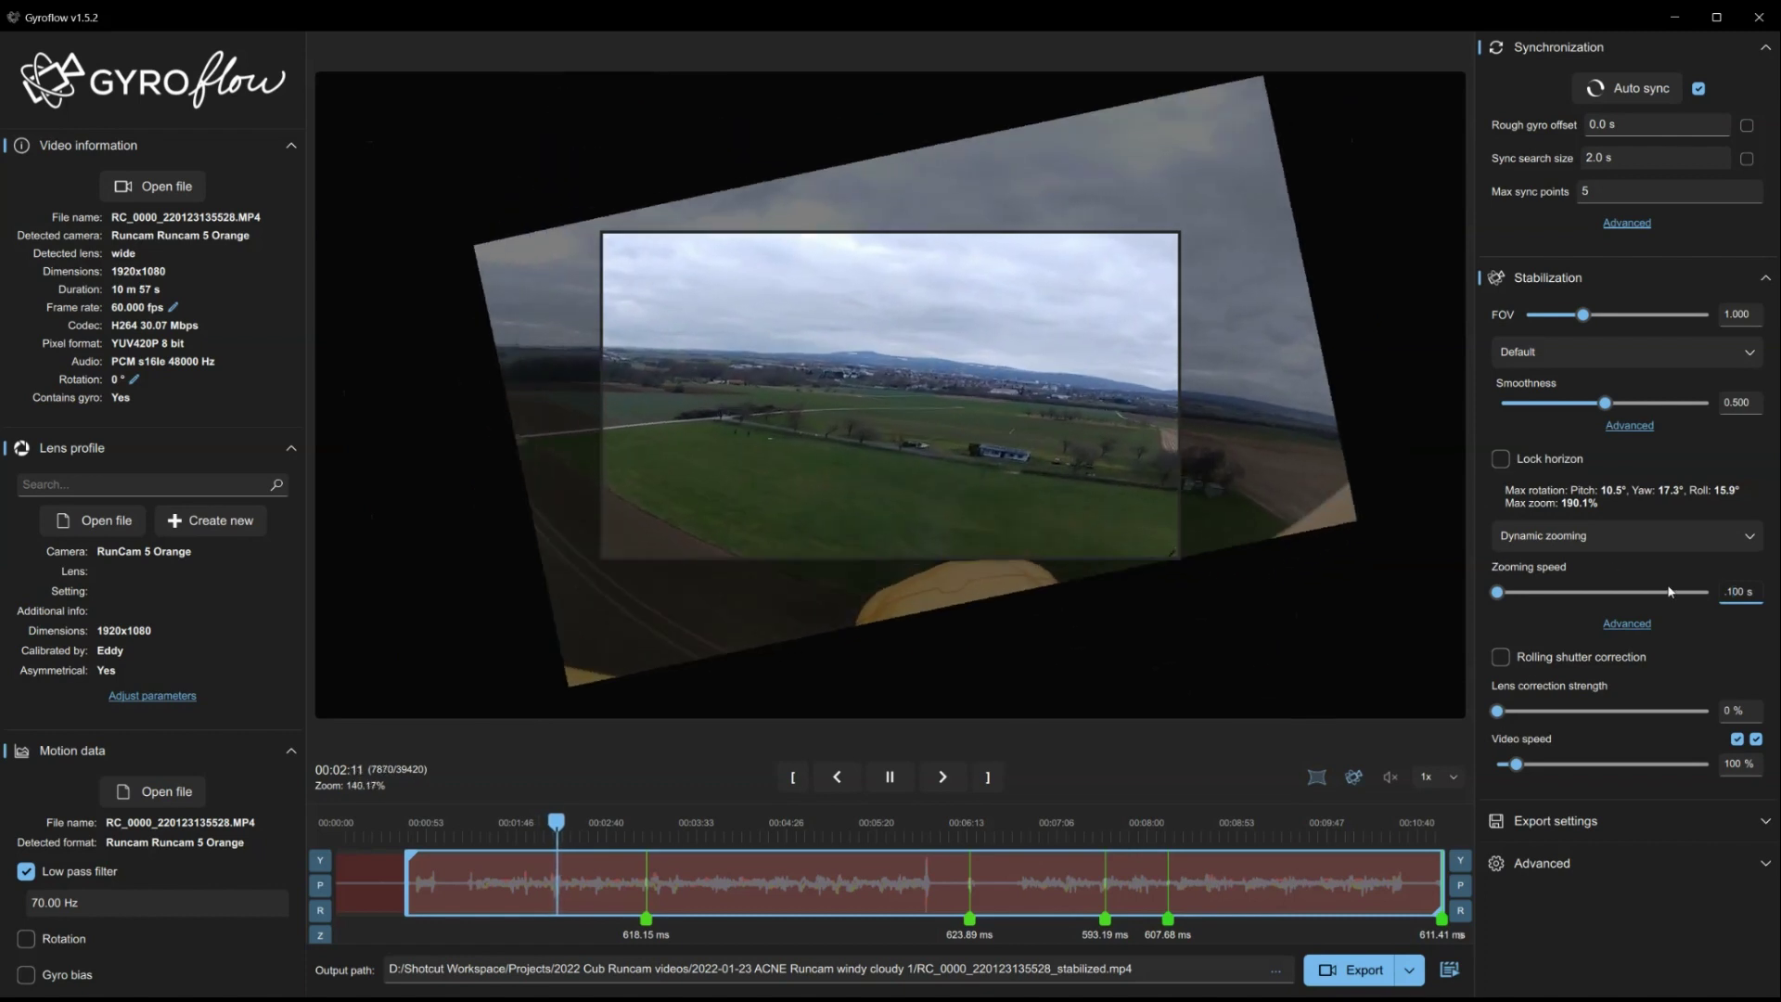
pyautogui.doubleClick(1733, 592)
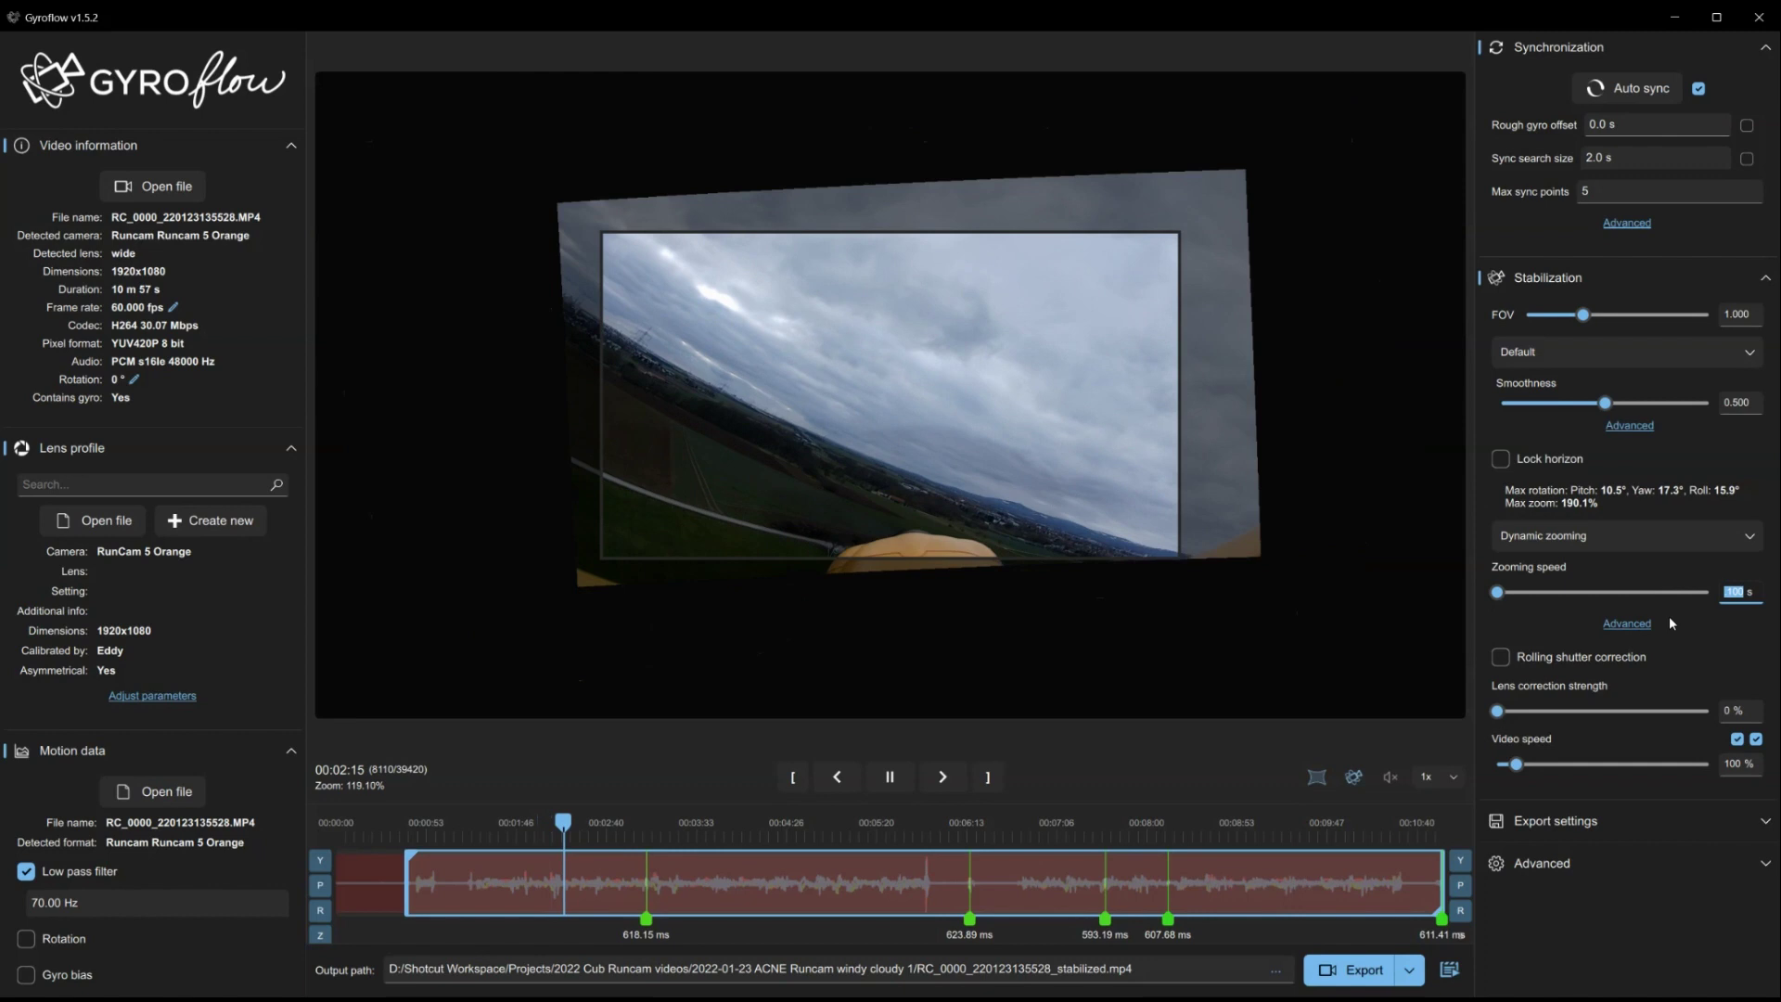
pyautogui.press('BackSpace')
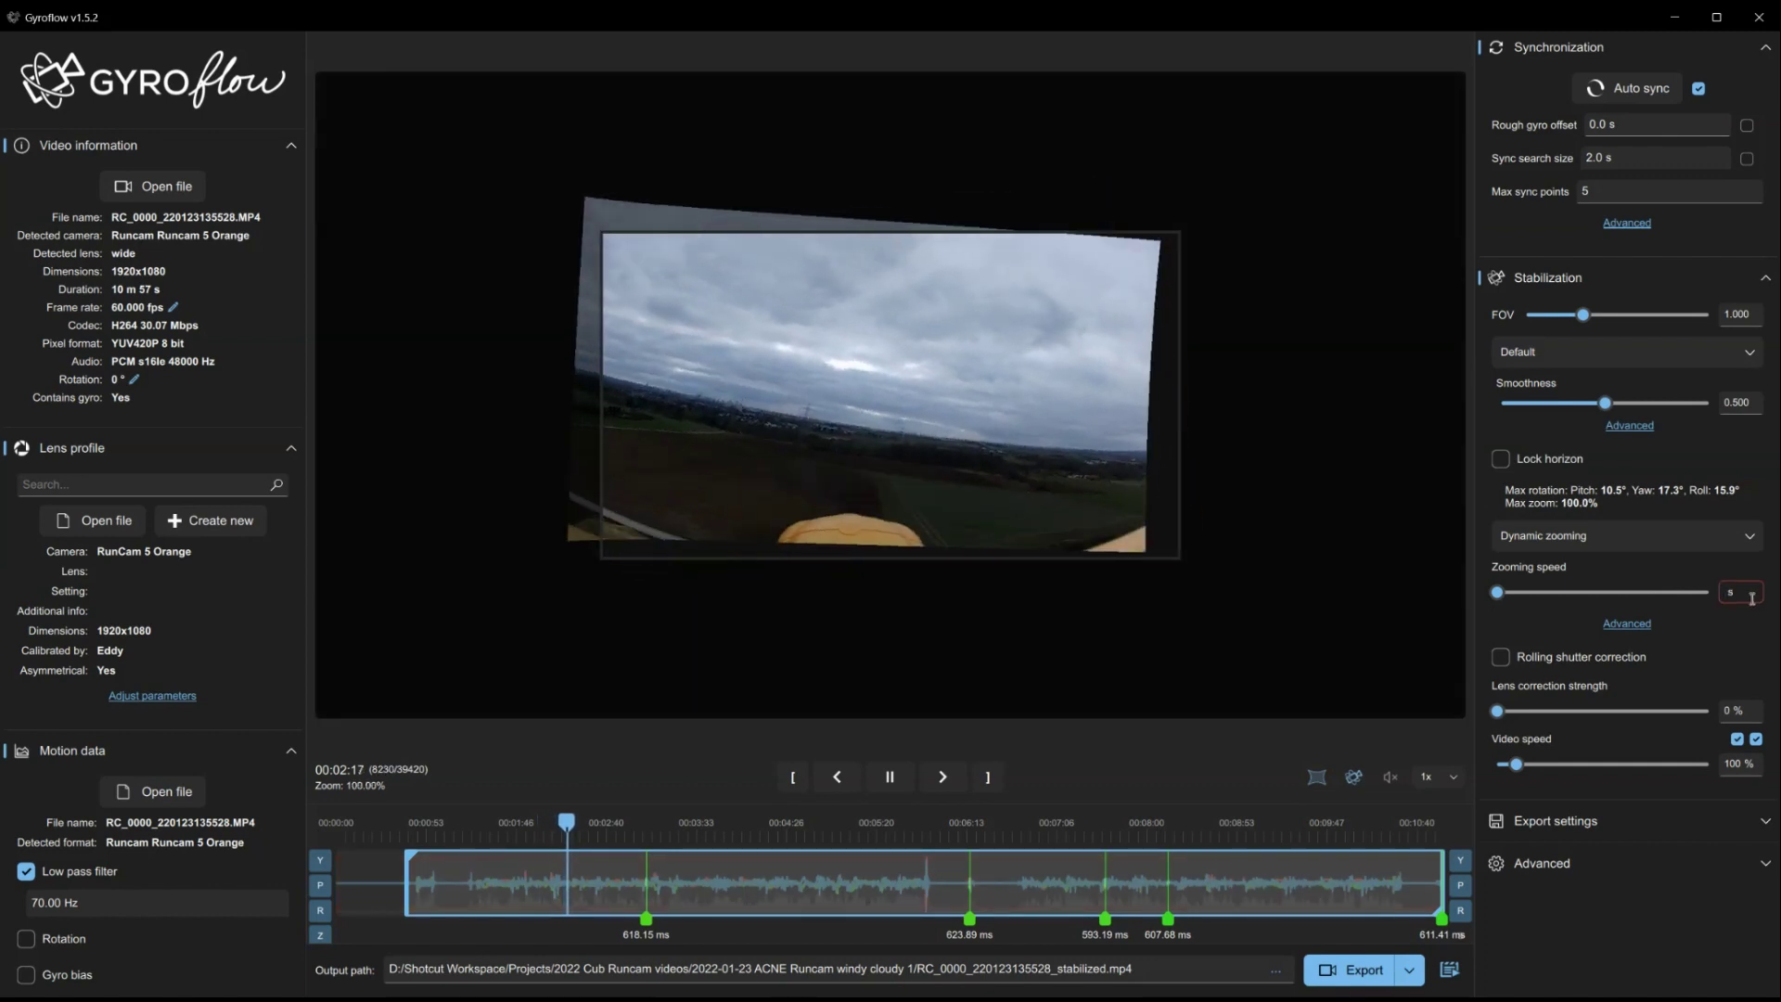
pyautogui.write('2')
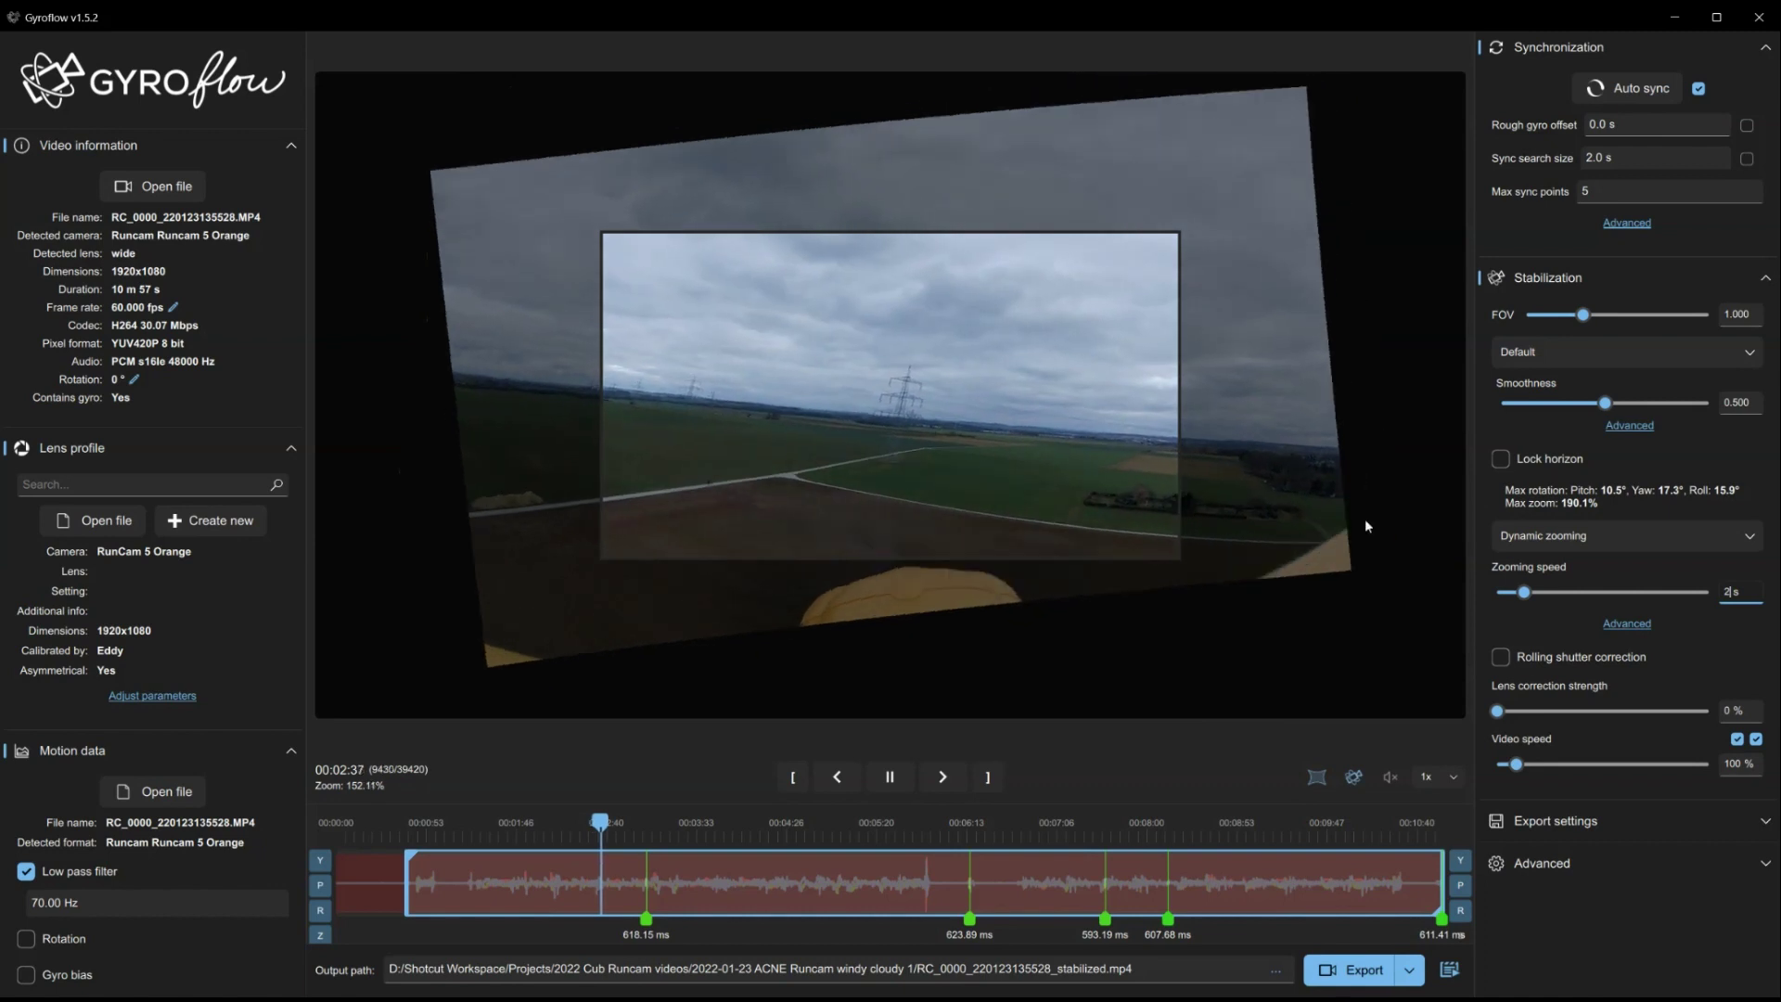
# - Replace the Smoothness value of 0.500 with 0.15
pyautogui.doubleClick(1755, 401)
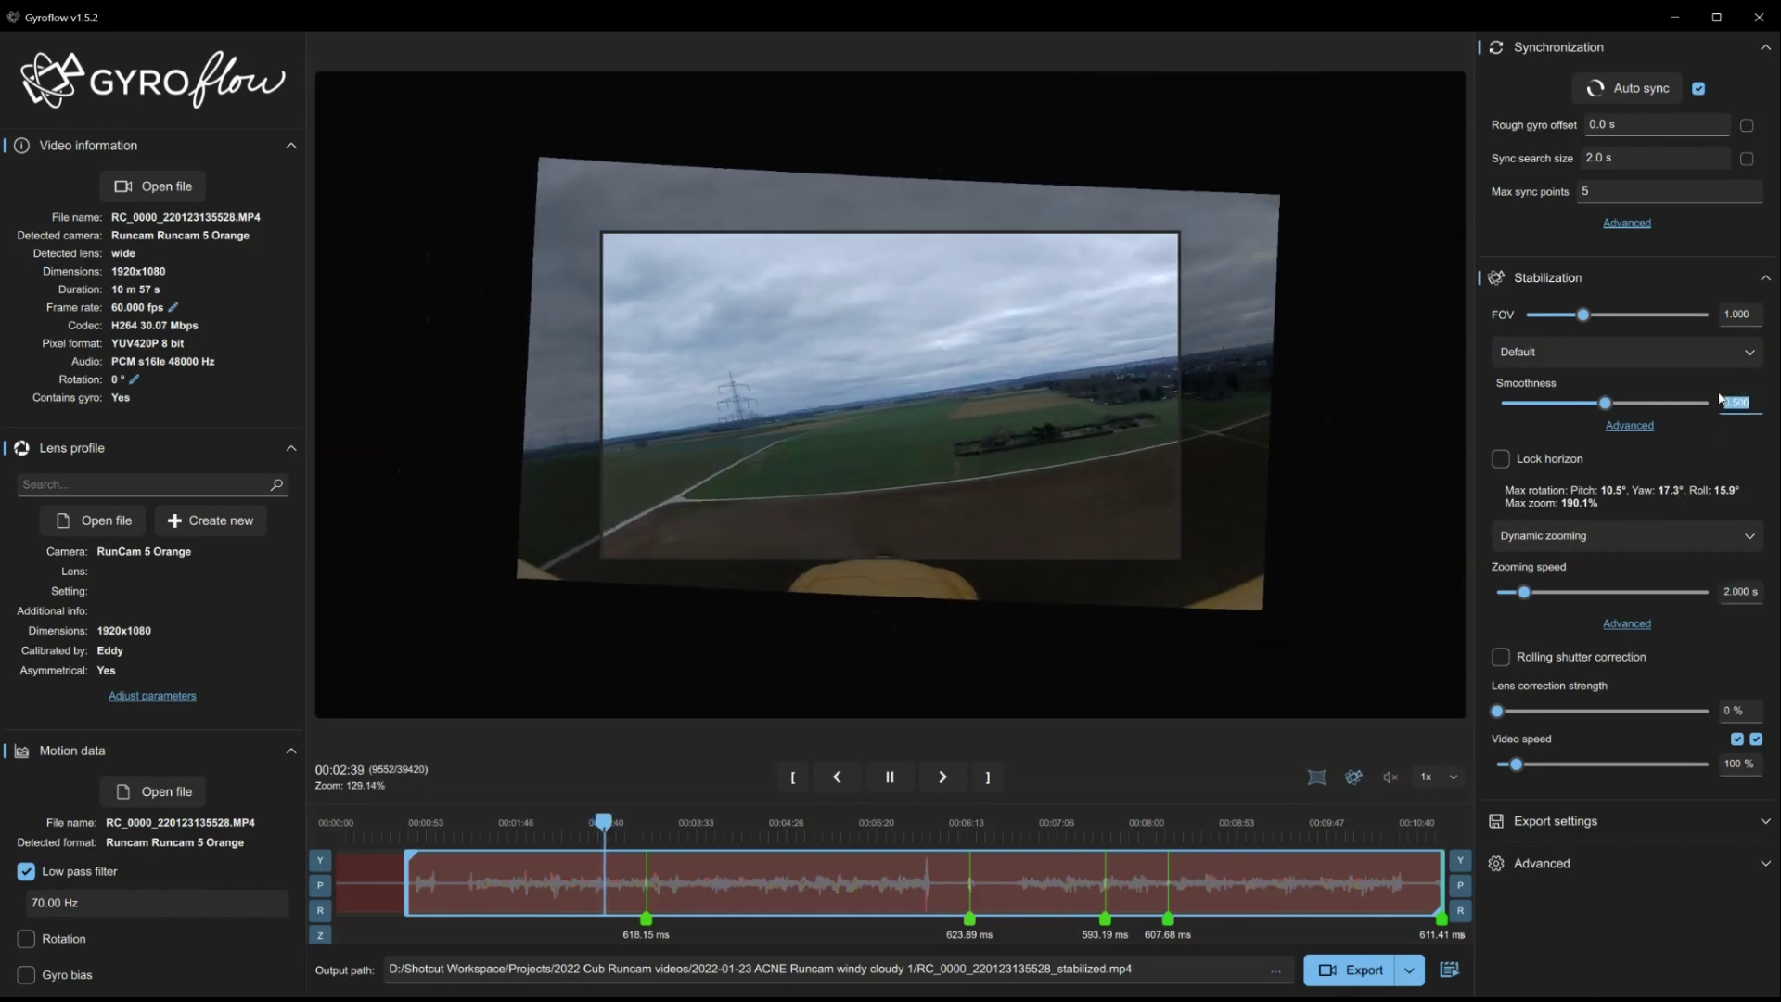
pyautogui.write('0.1')
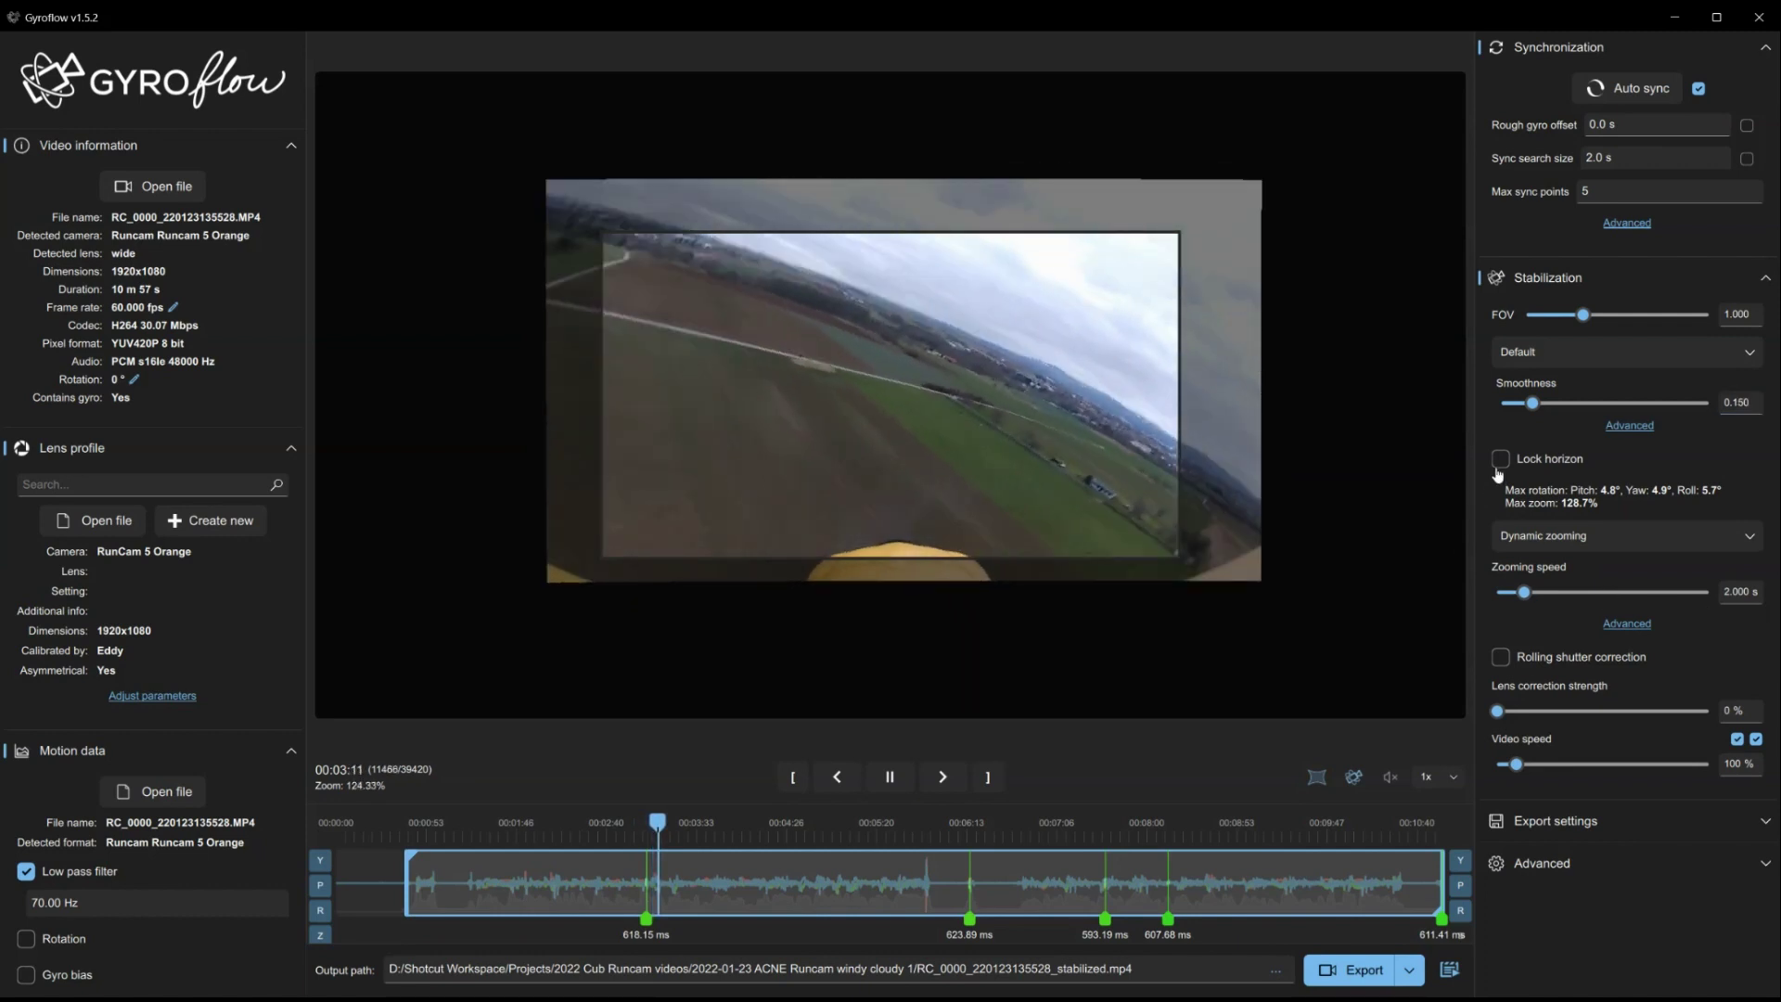
pyautogui.click(1500, 461)
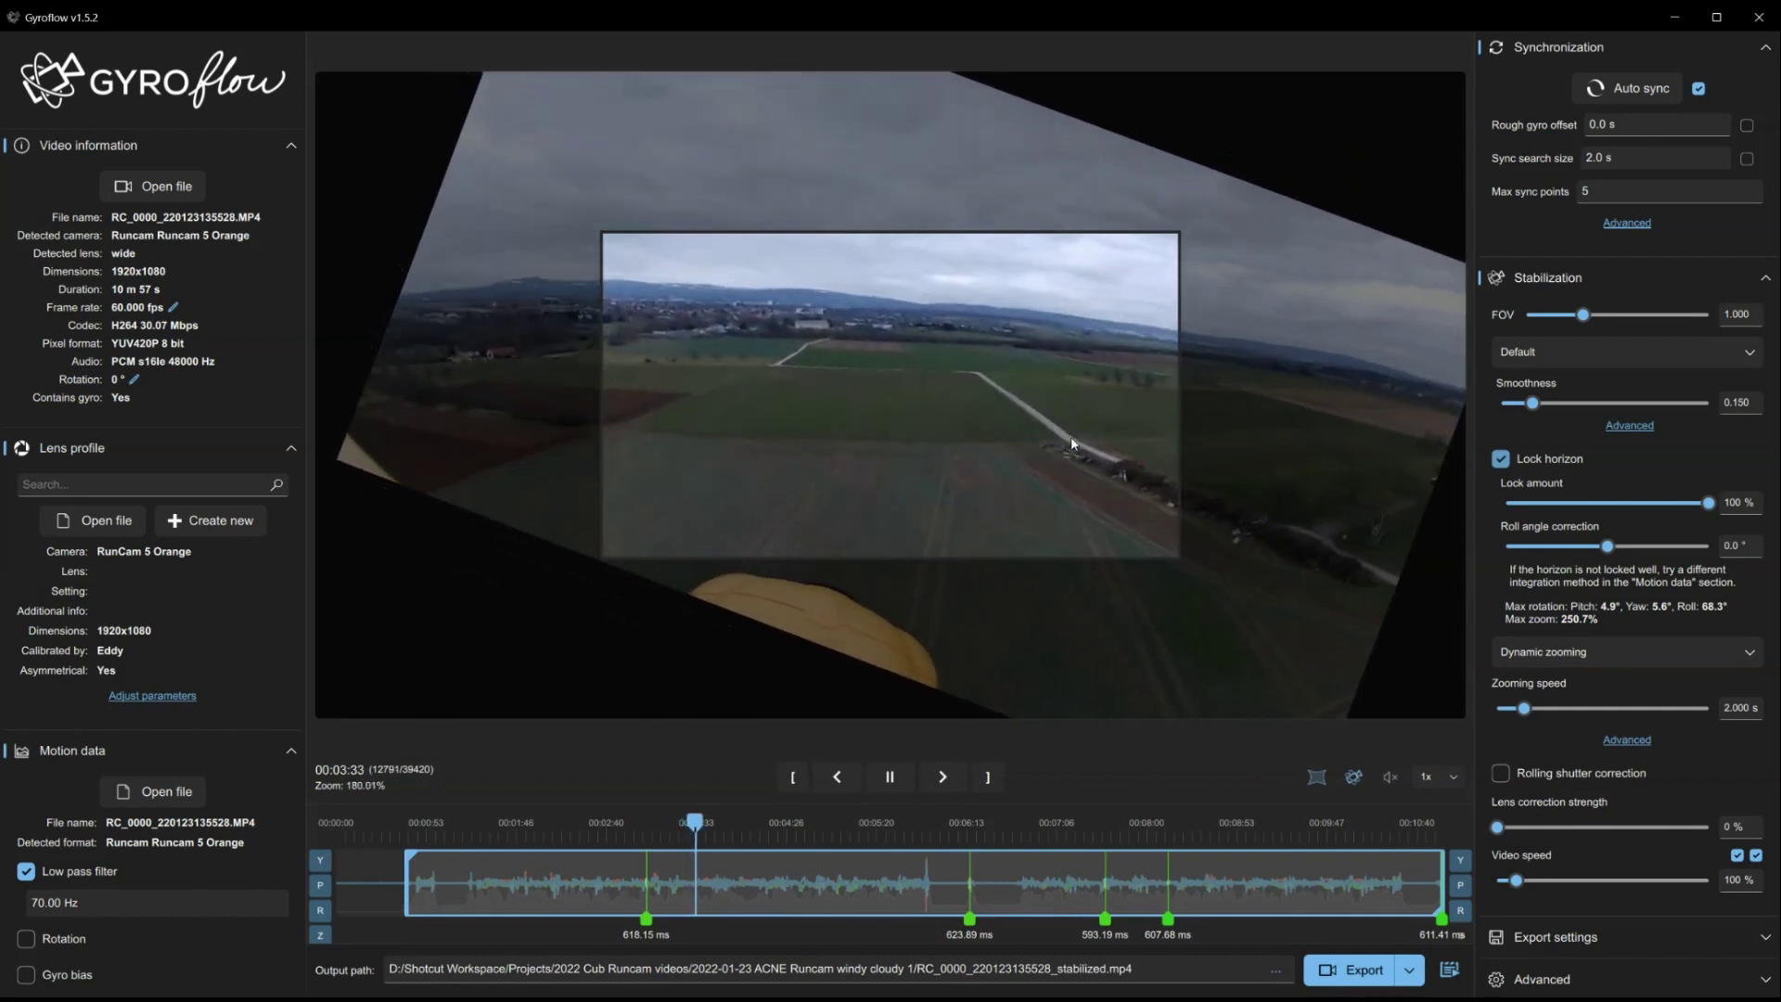
pyautogui.click(1500, 461)
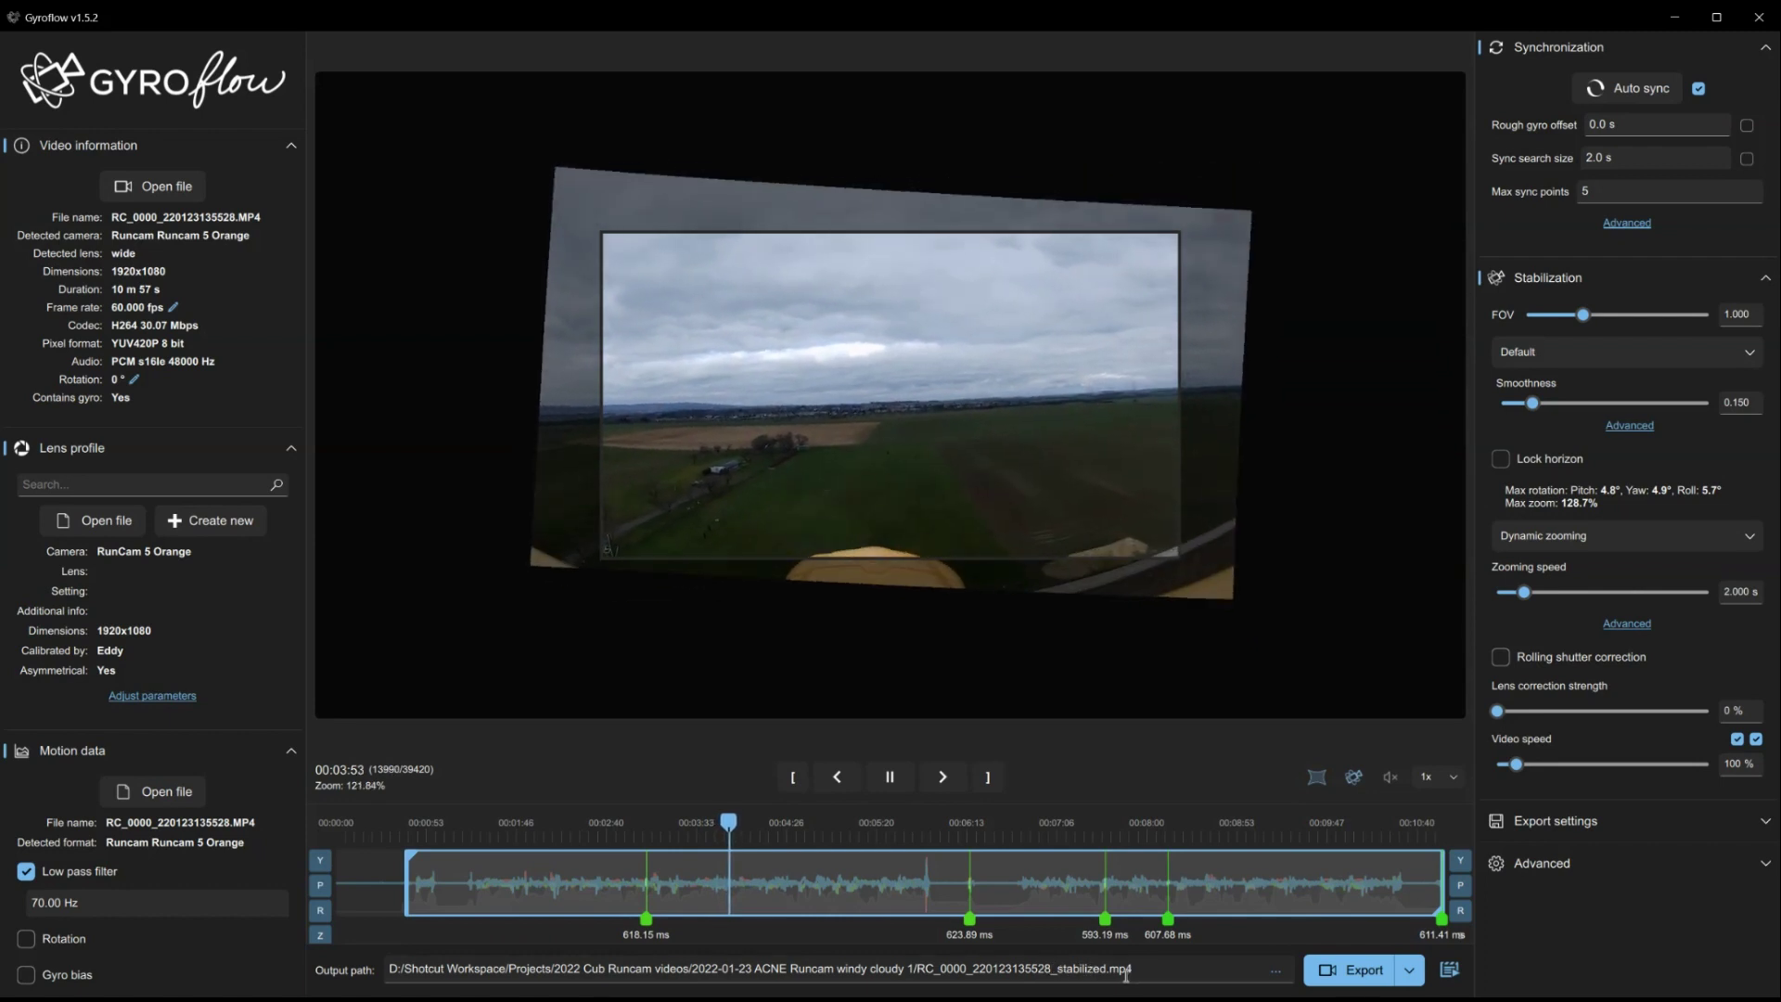
# - Expand the Advanced preferences, scroll through them, then collapse the section again
pyautogui.click(1538, 865)
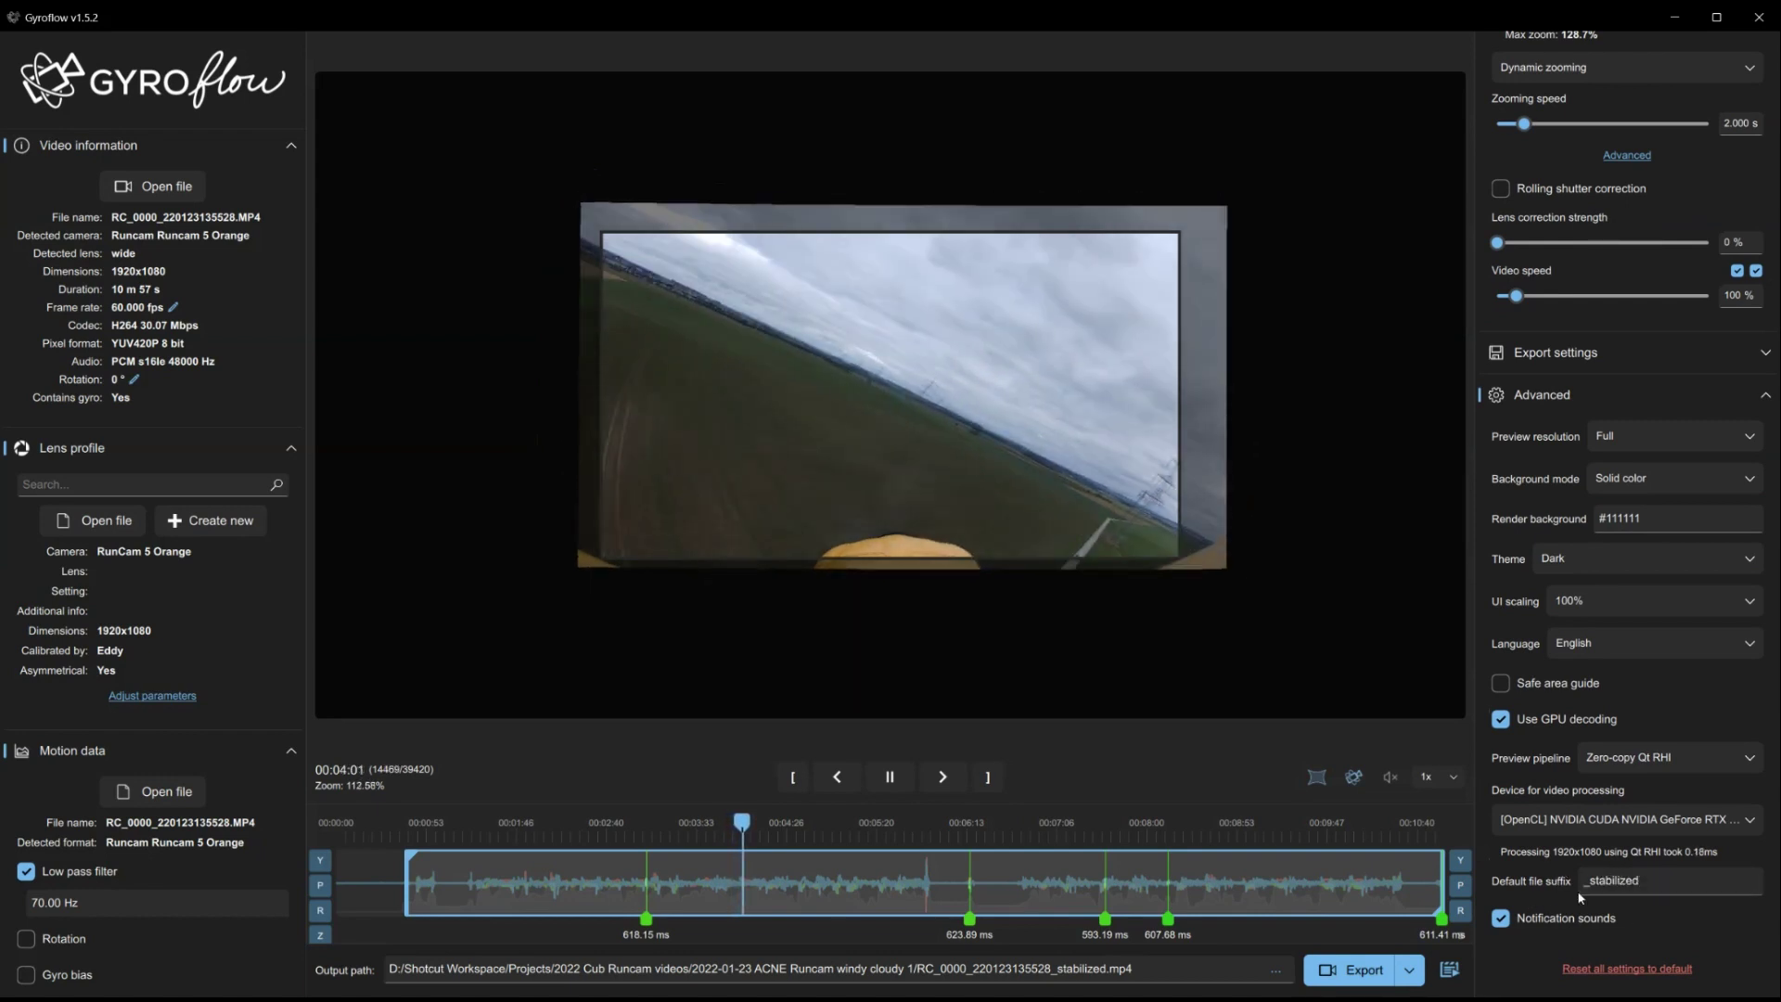
pyautogui.scroll(3, 1562, 716)
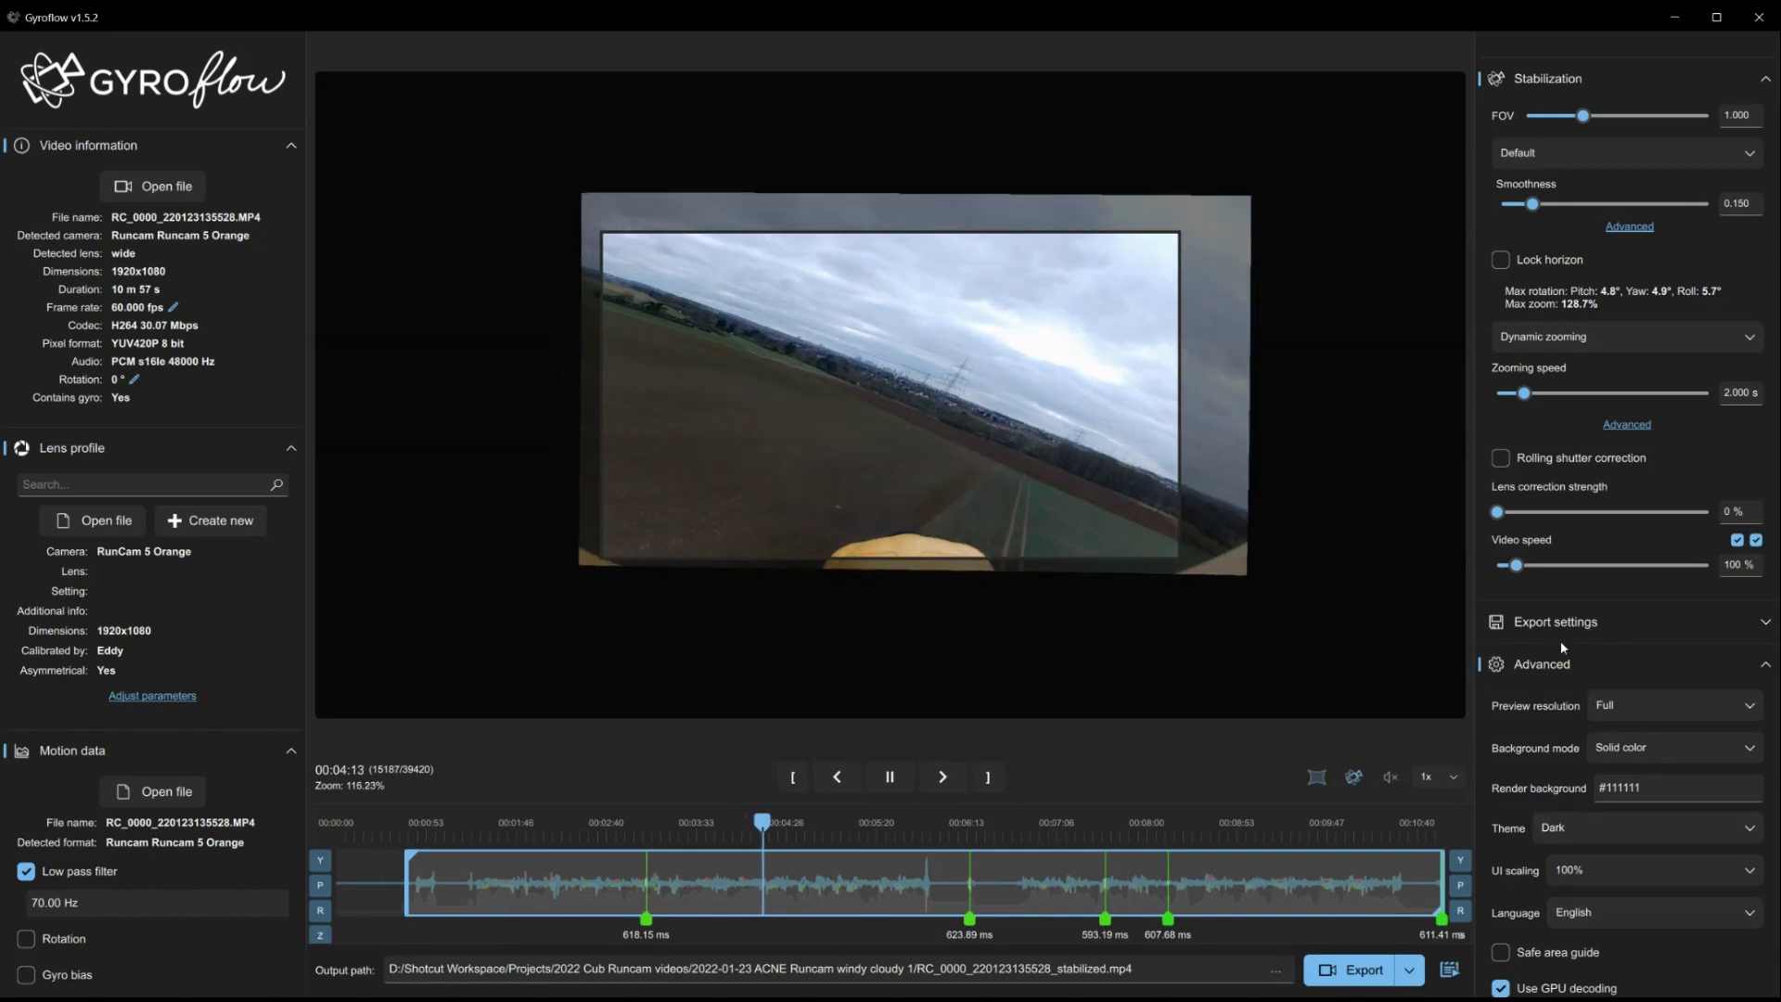
pyautogui.click(1548, 670)
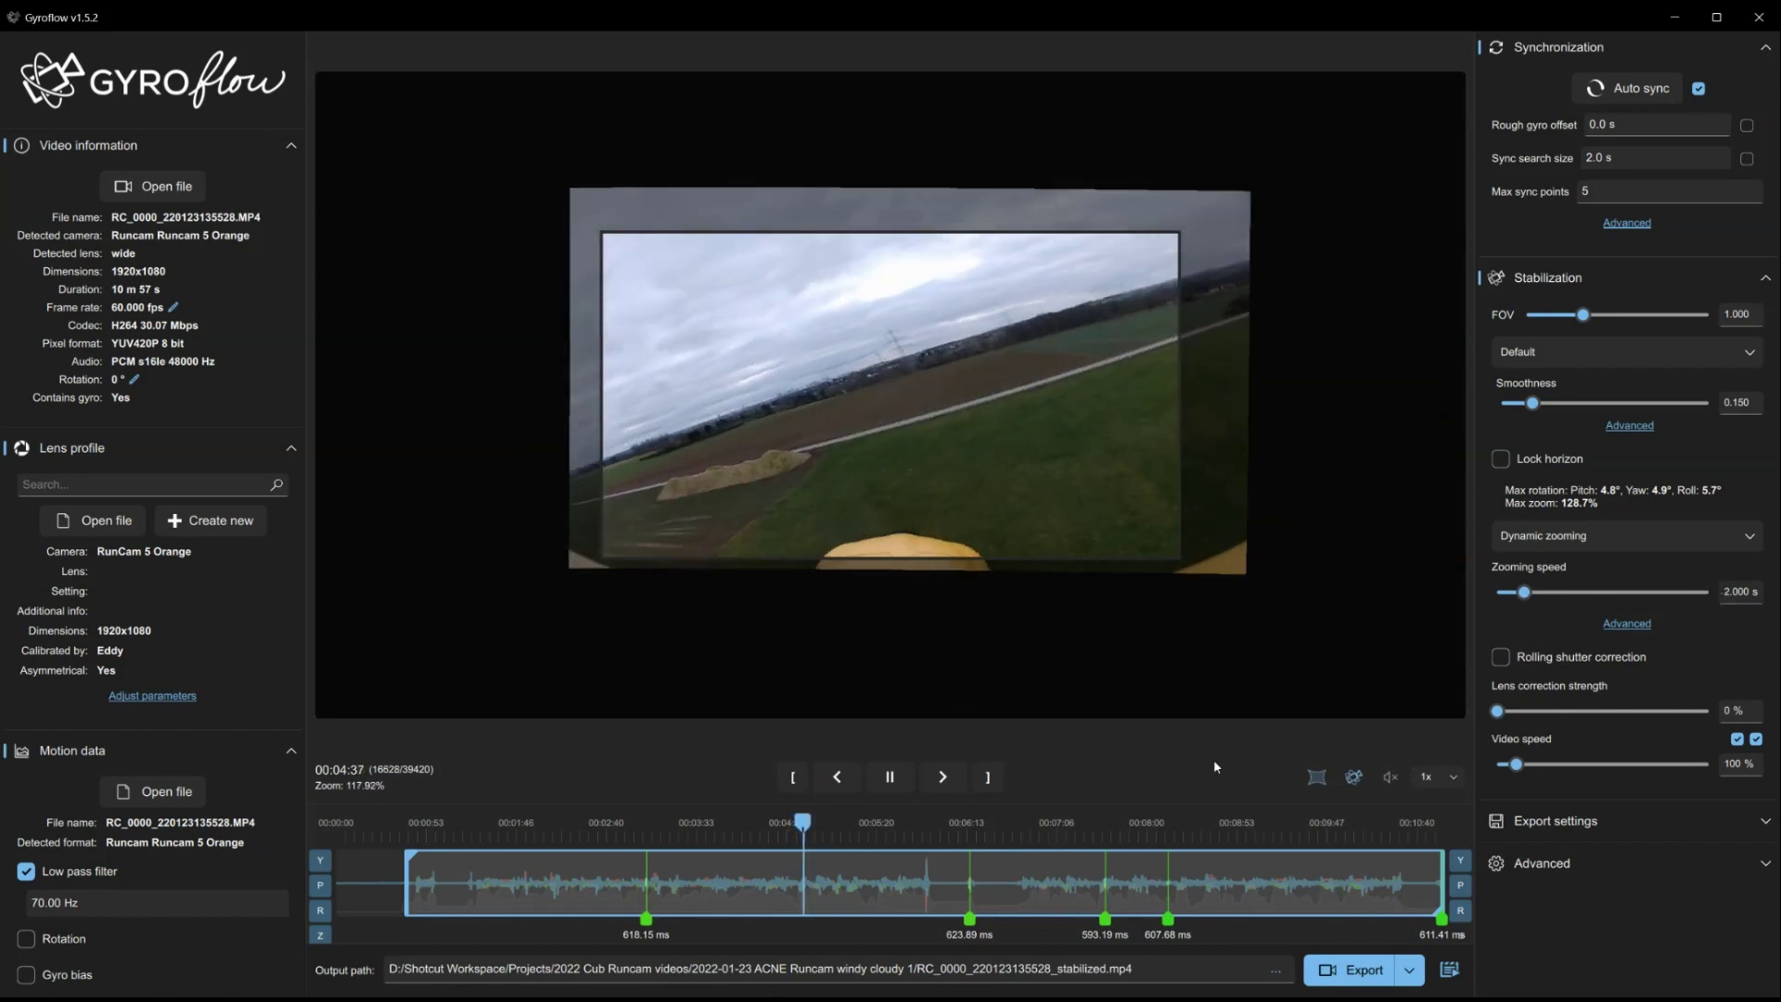
# - Export the stabilized video and hide the rendering progress overlay
pyautogui.click(1341, 970)
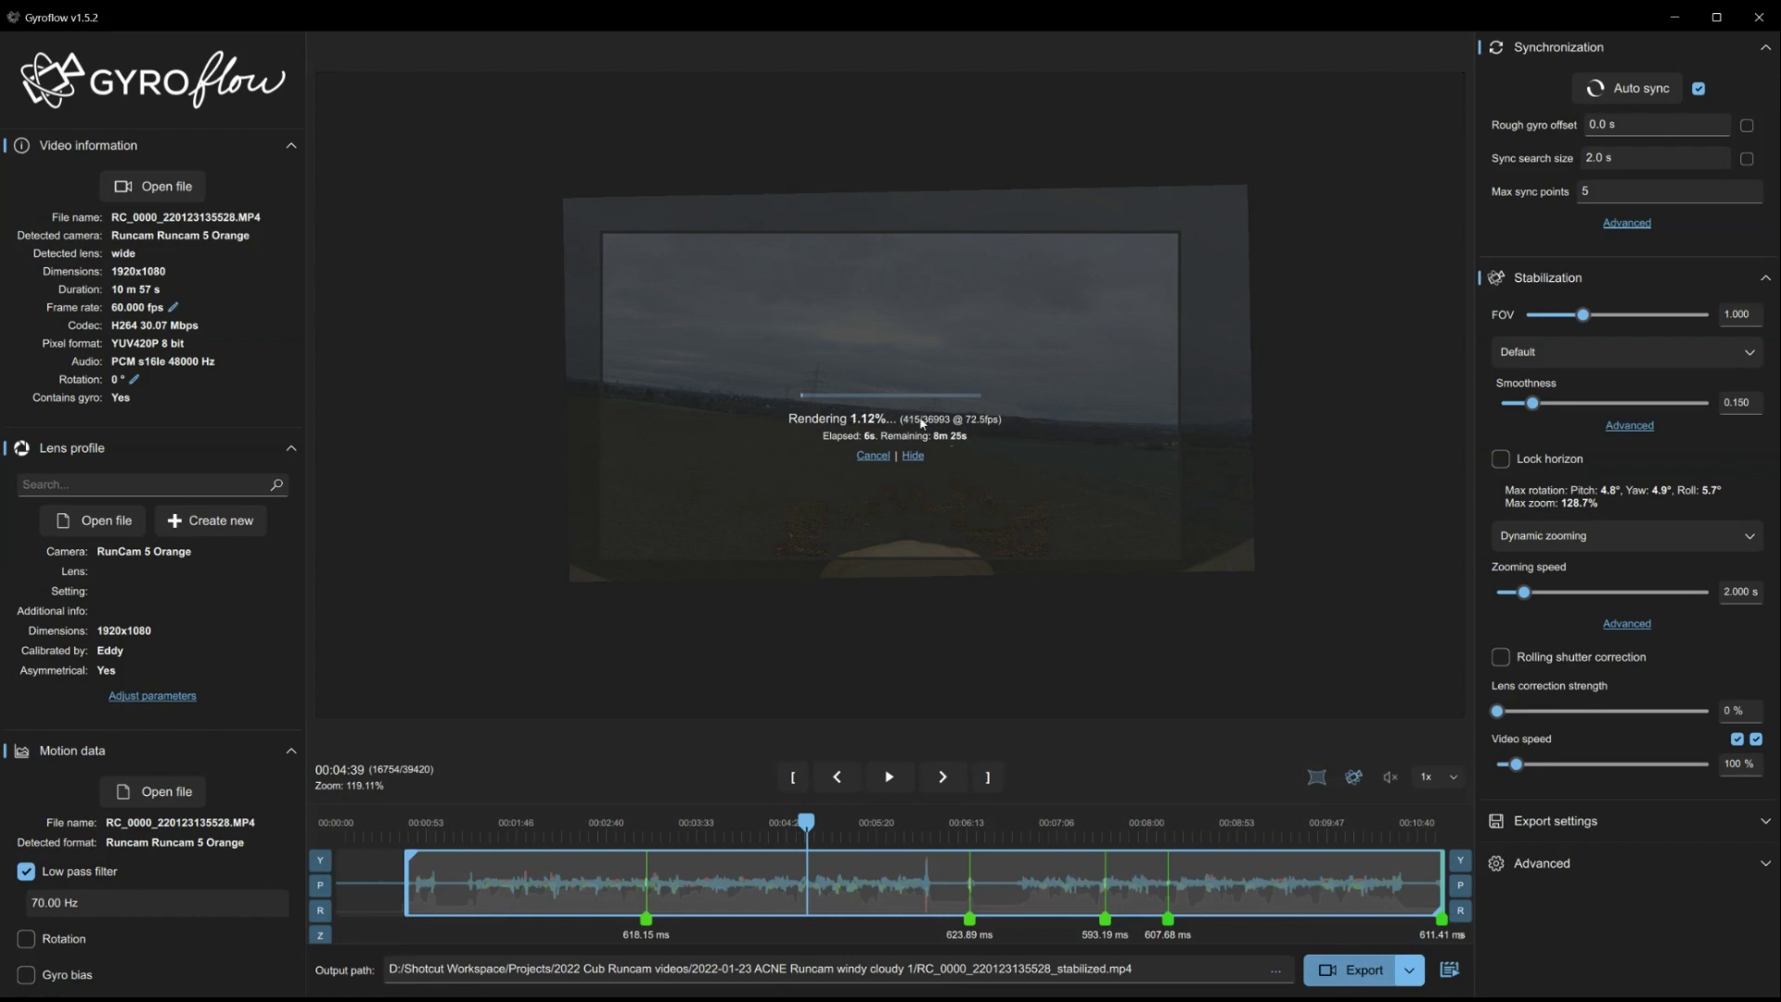
pyautogui.click(914, 456)
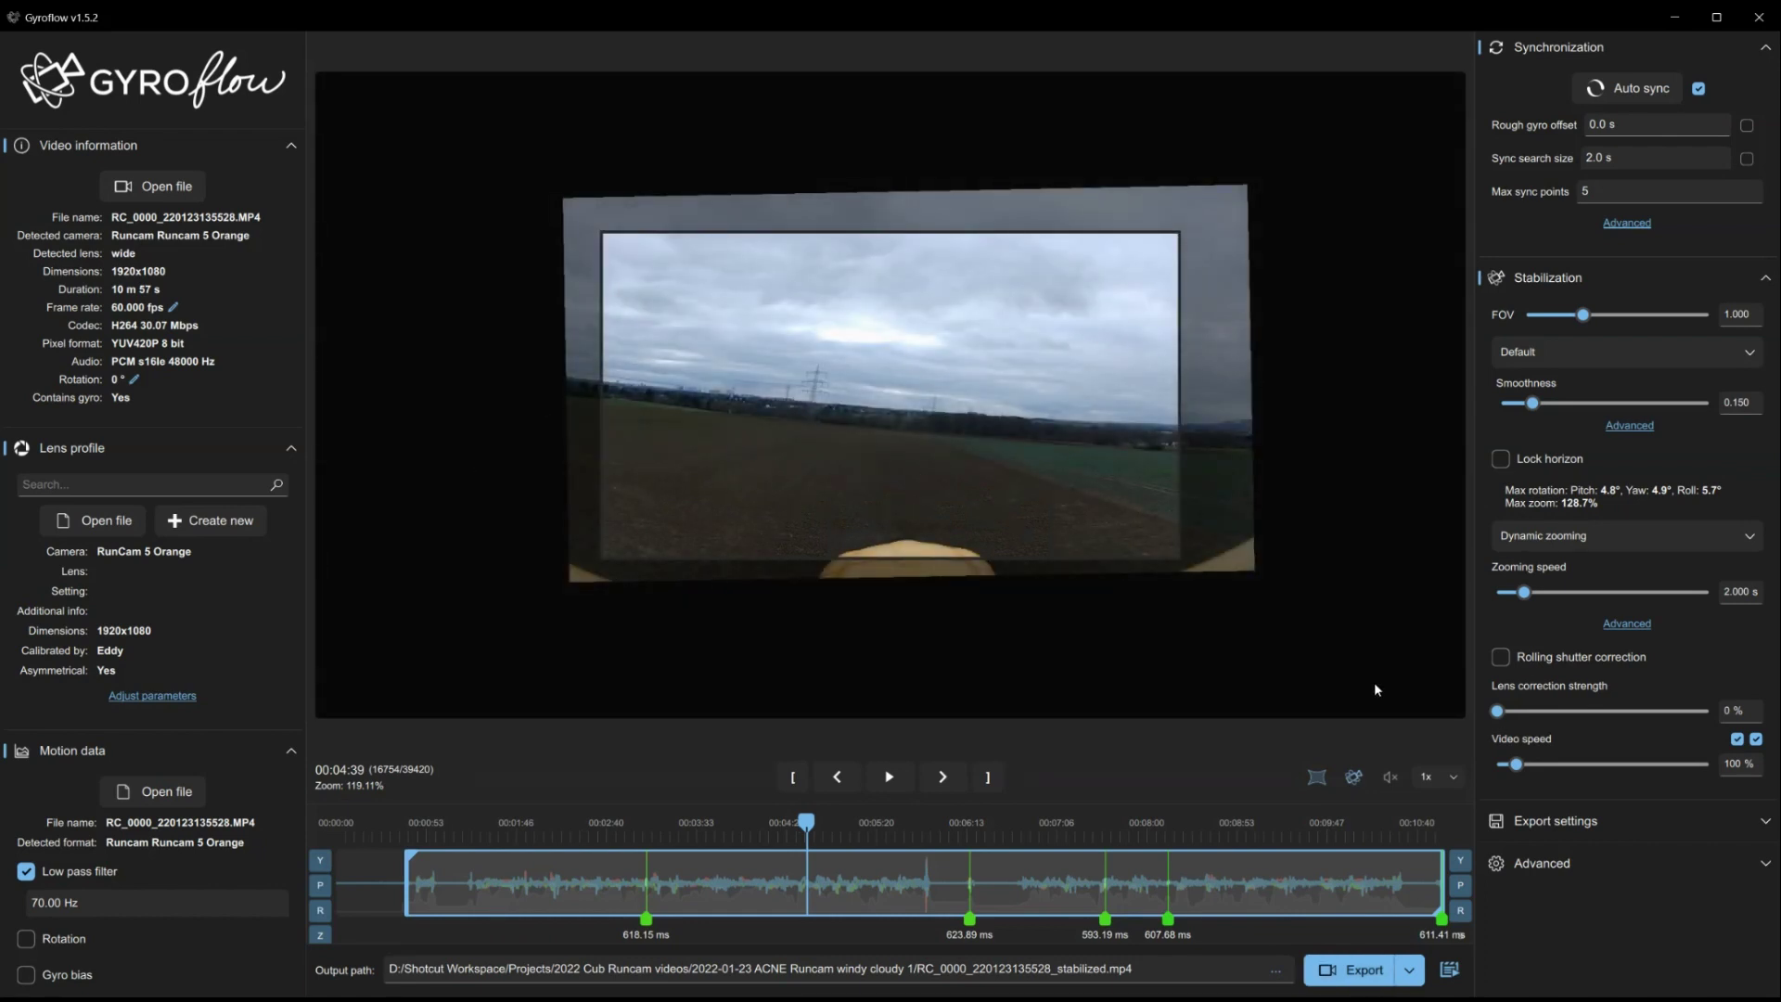
pyautogui.click(1452, 977)
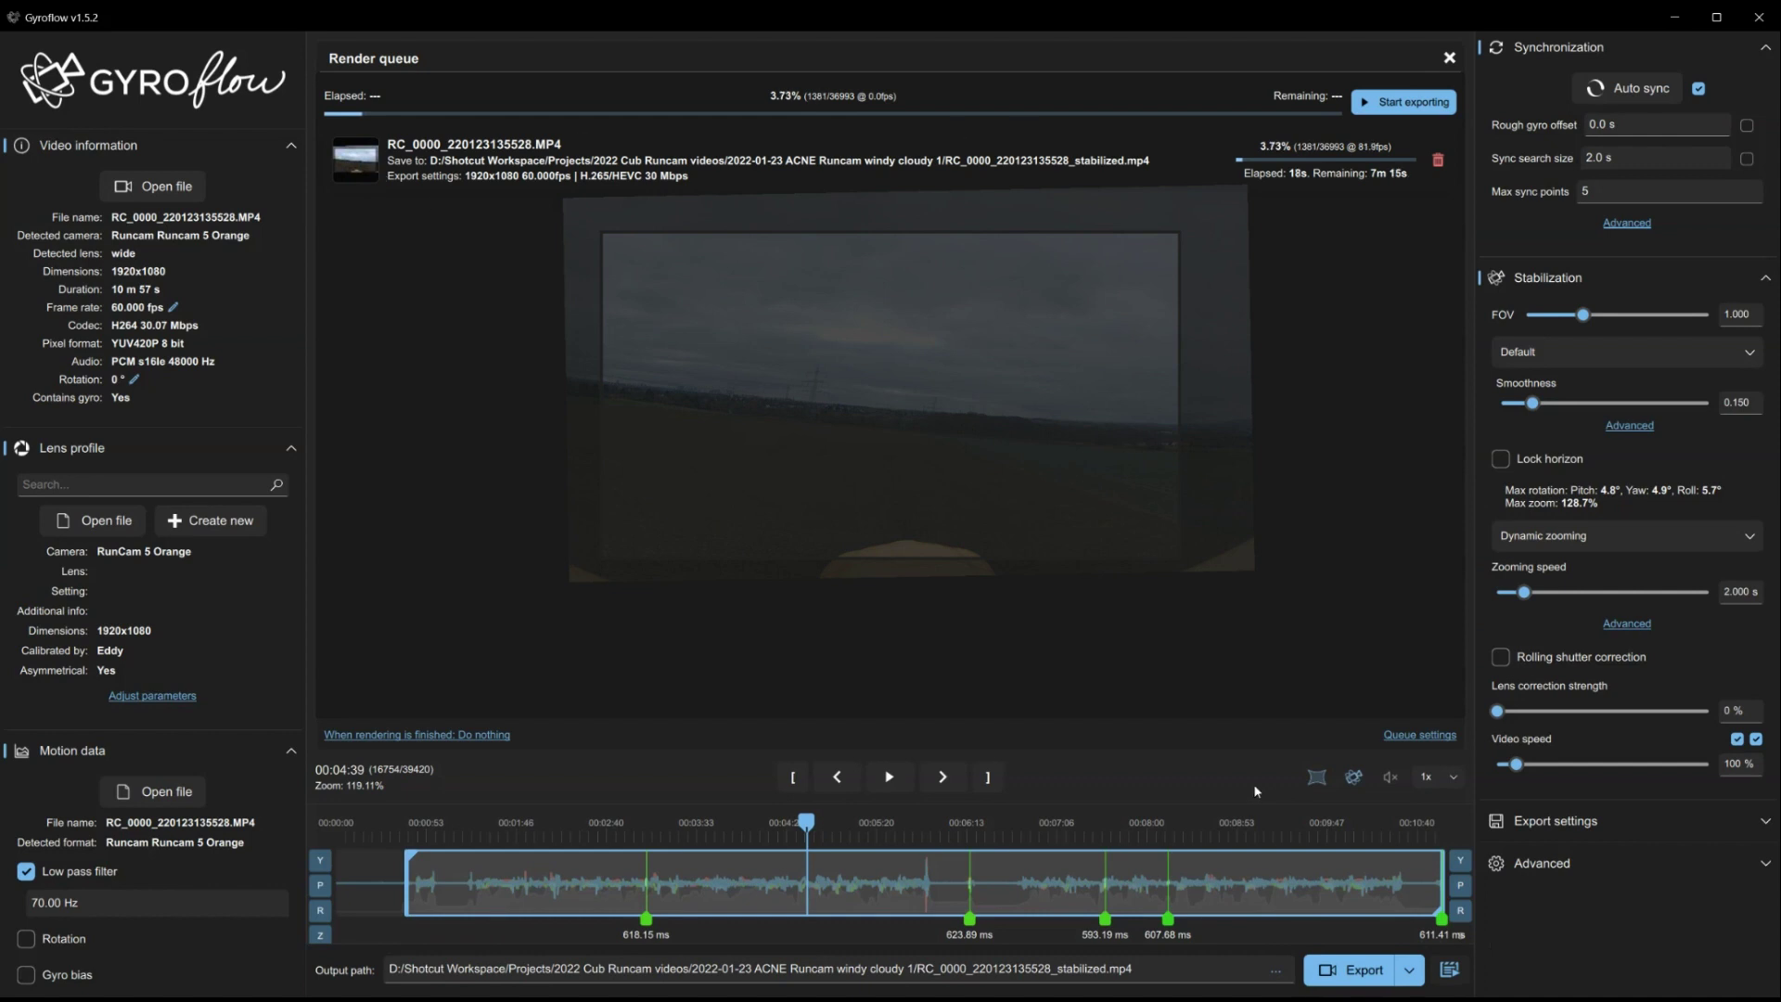
pyautogui.click(1450, 976)
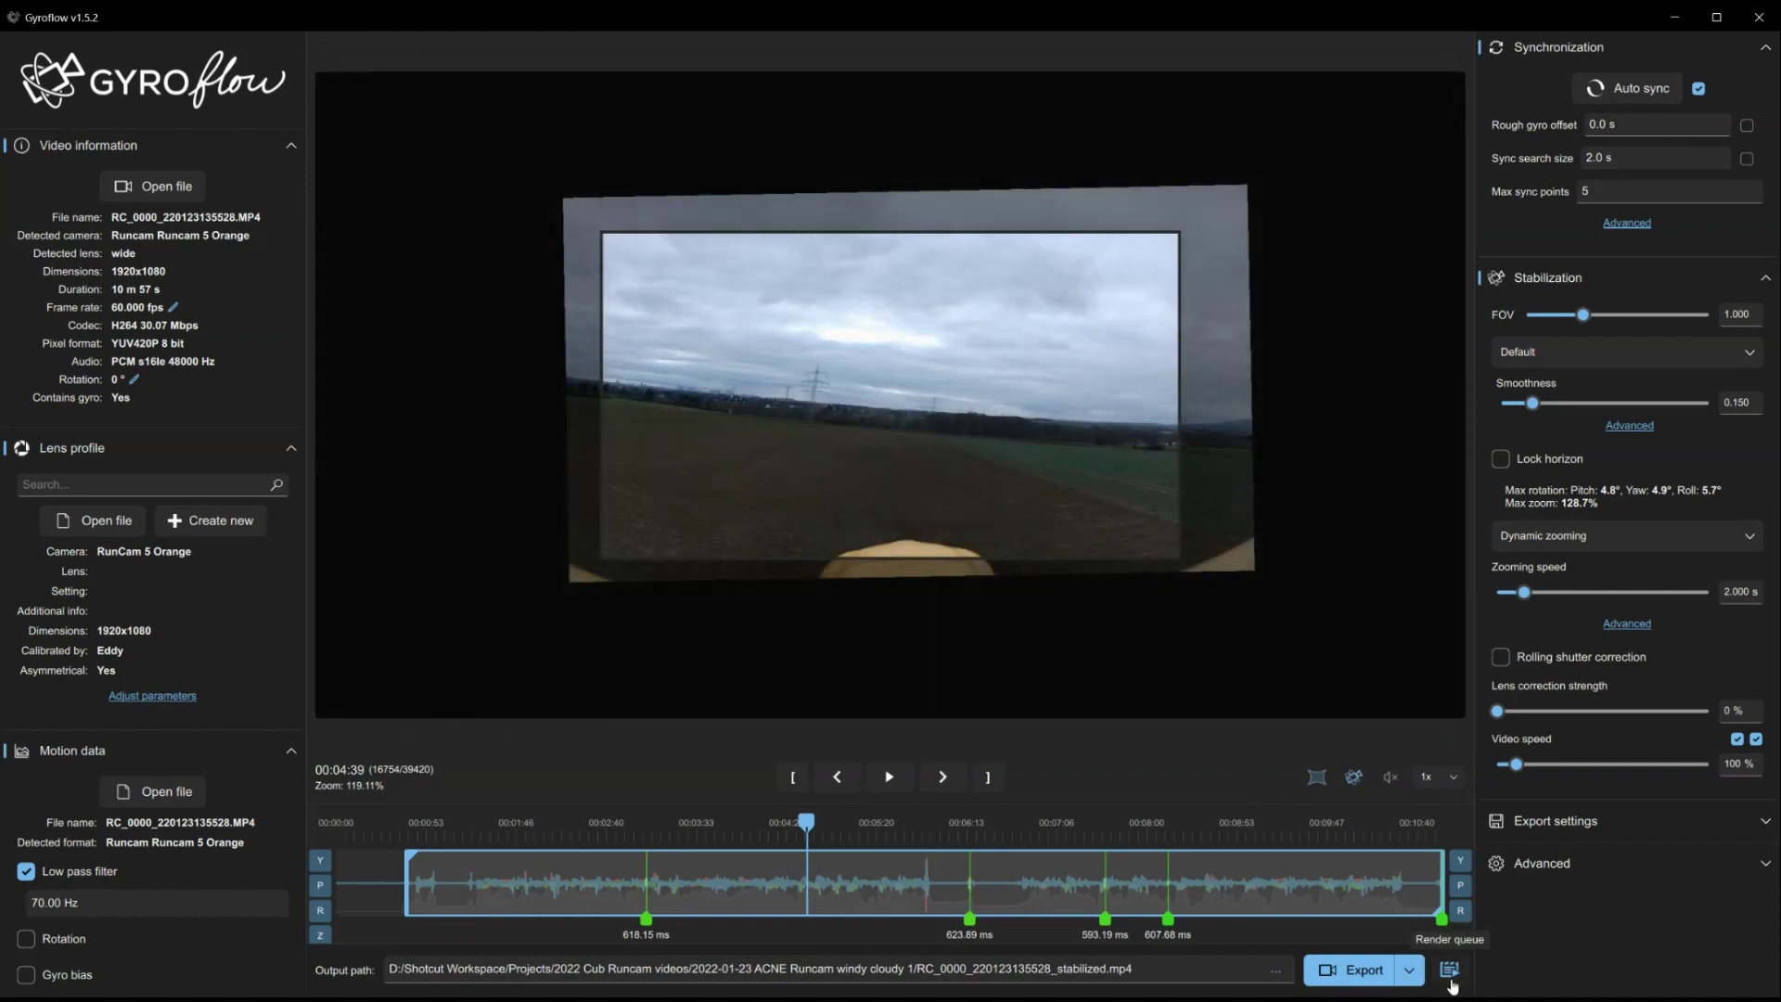
pyautogui.click(1452, 983)
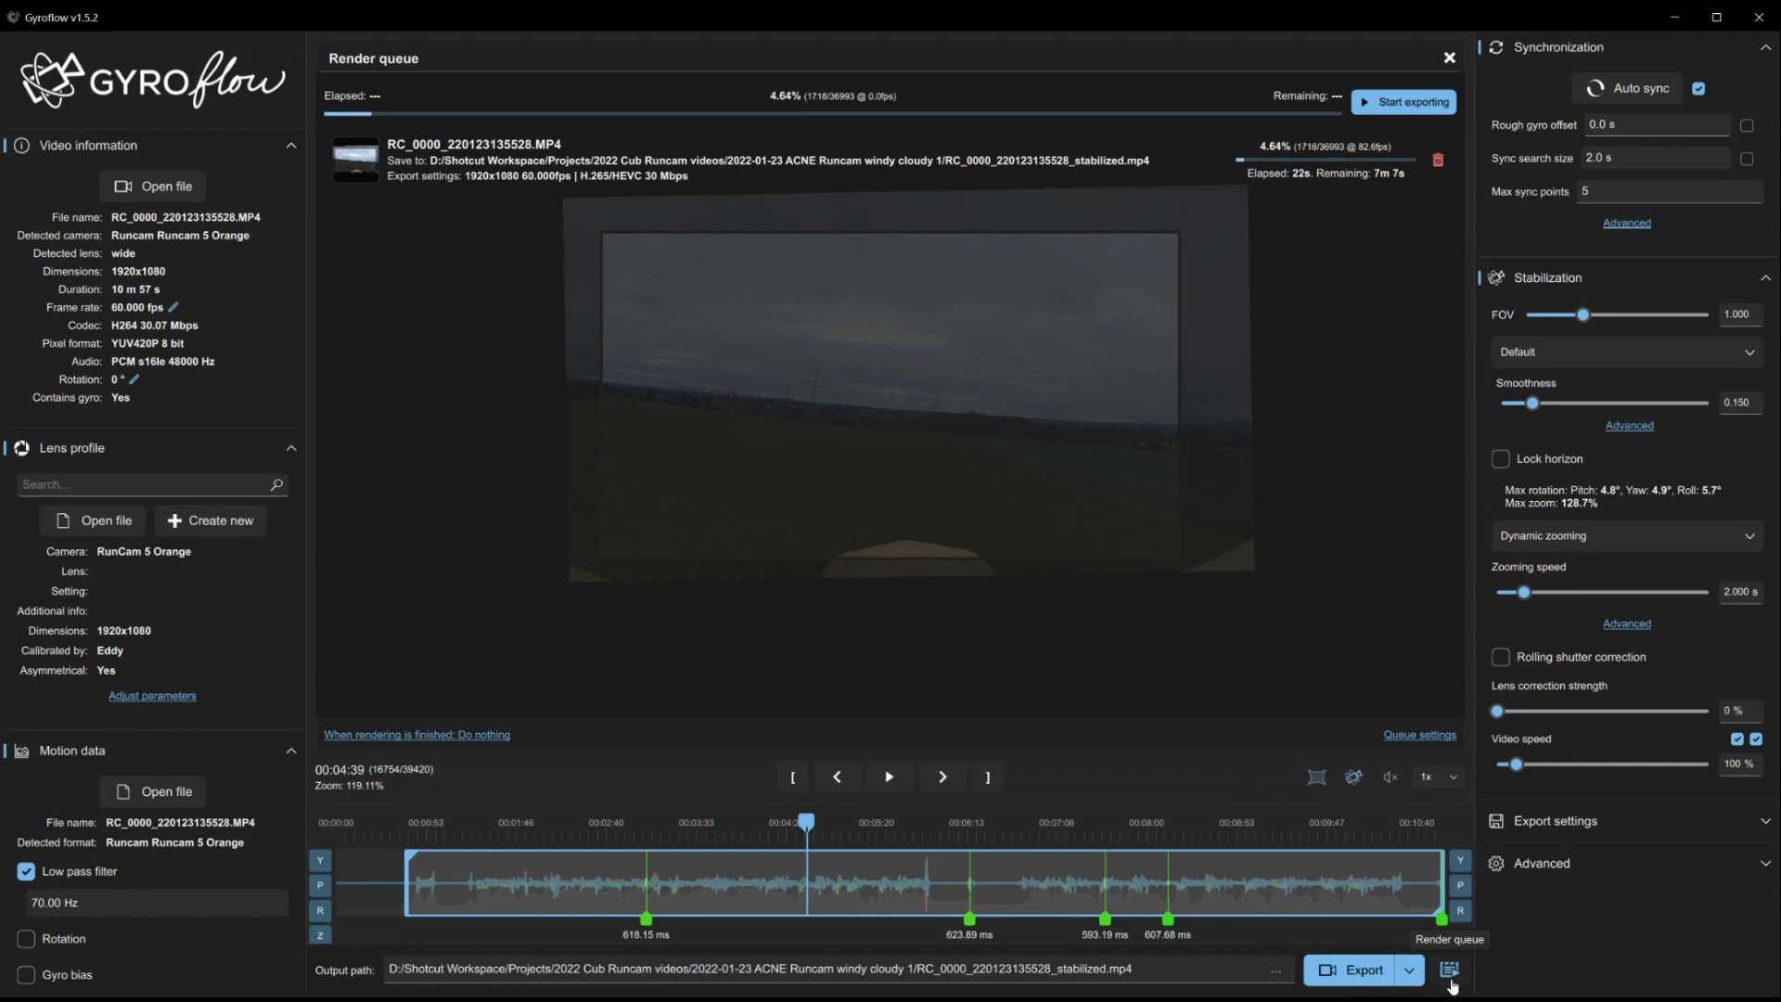
pyautogui.click(1451, 974)
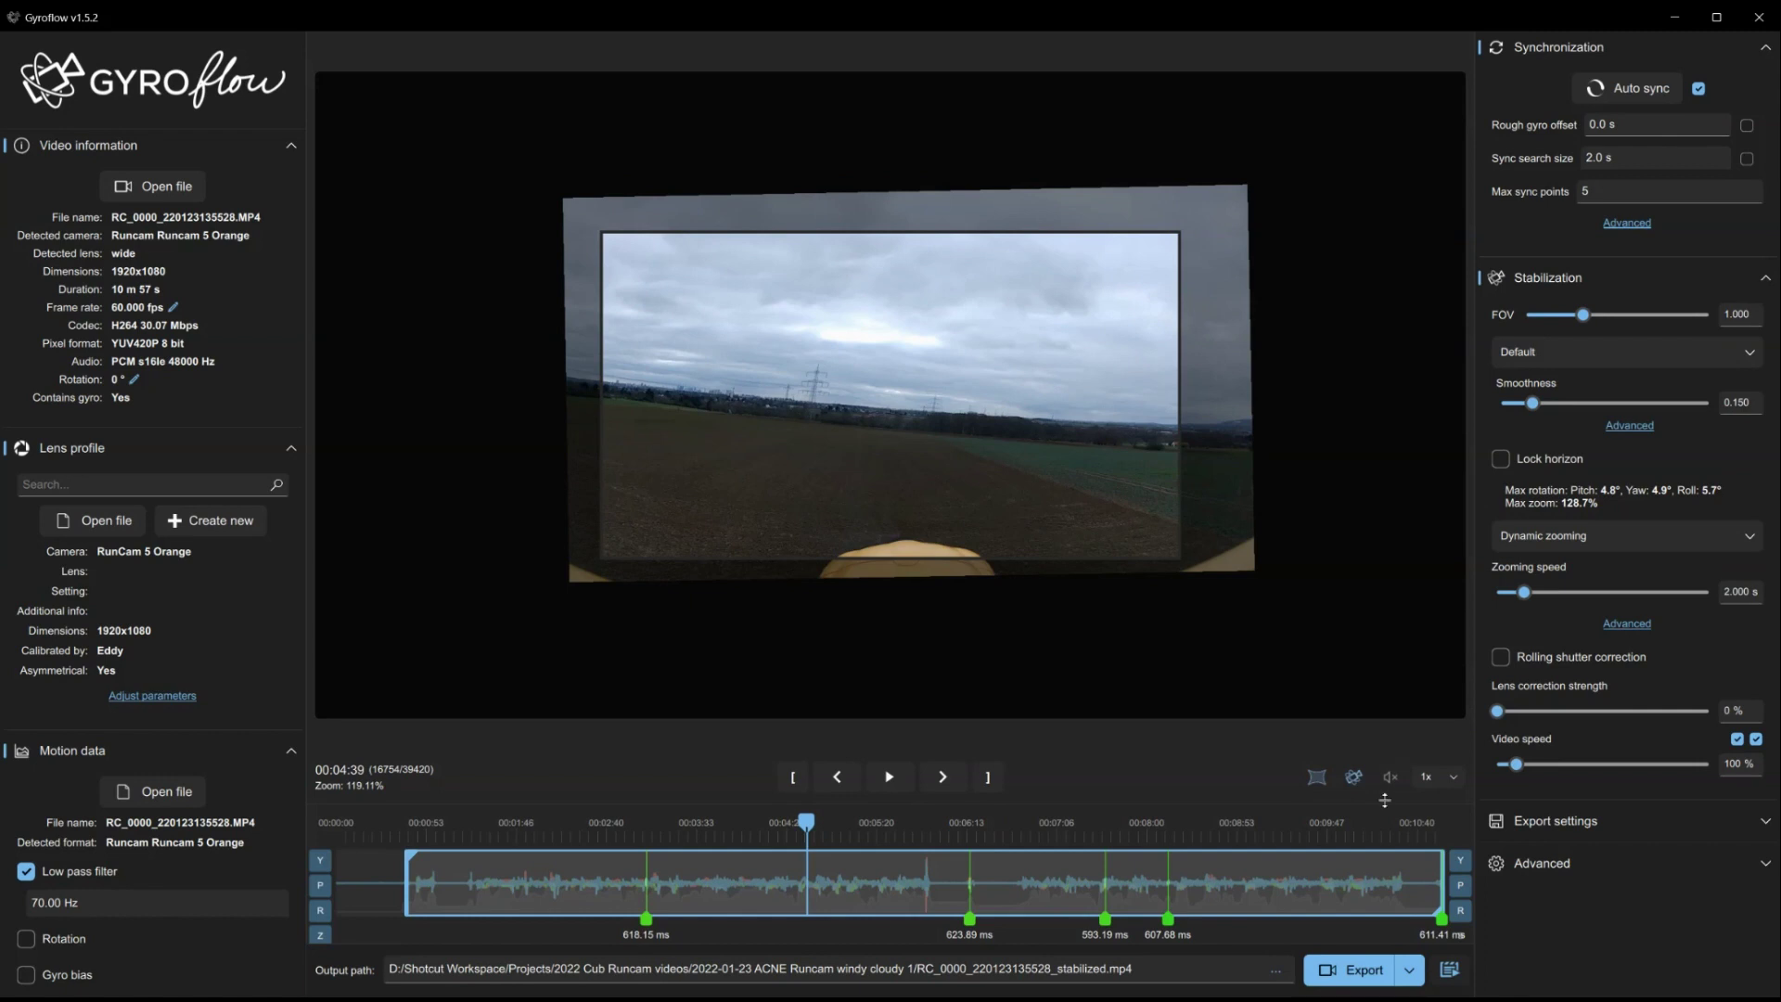
# - Expand Advanced to show preview resolution, GPU decoding and the video processing device
pyautogui.click(1549, 865)
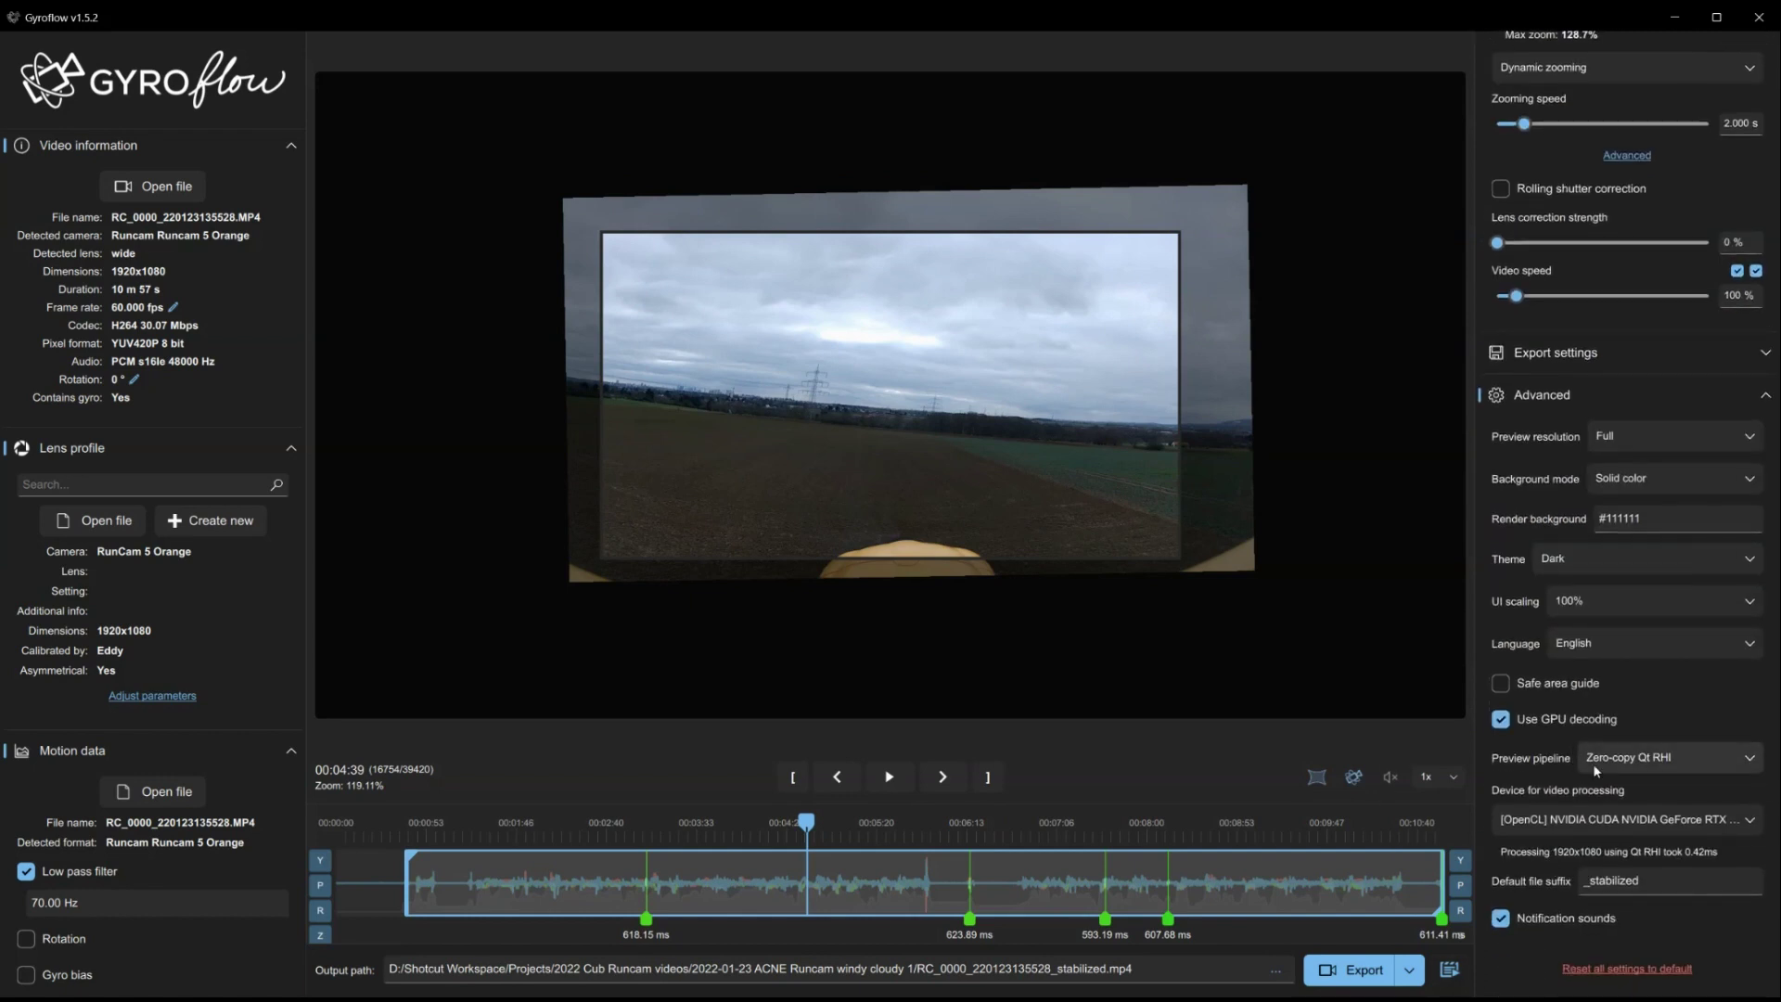
pyautogui.scroll(1, 1592, 847)
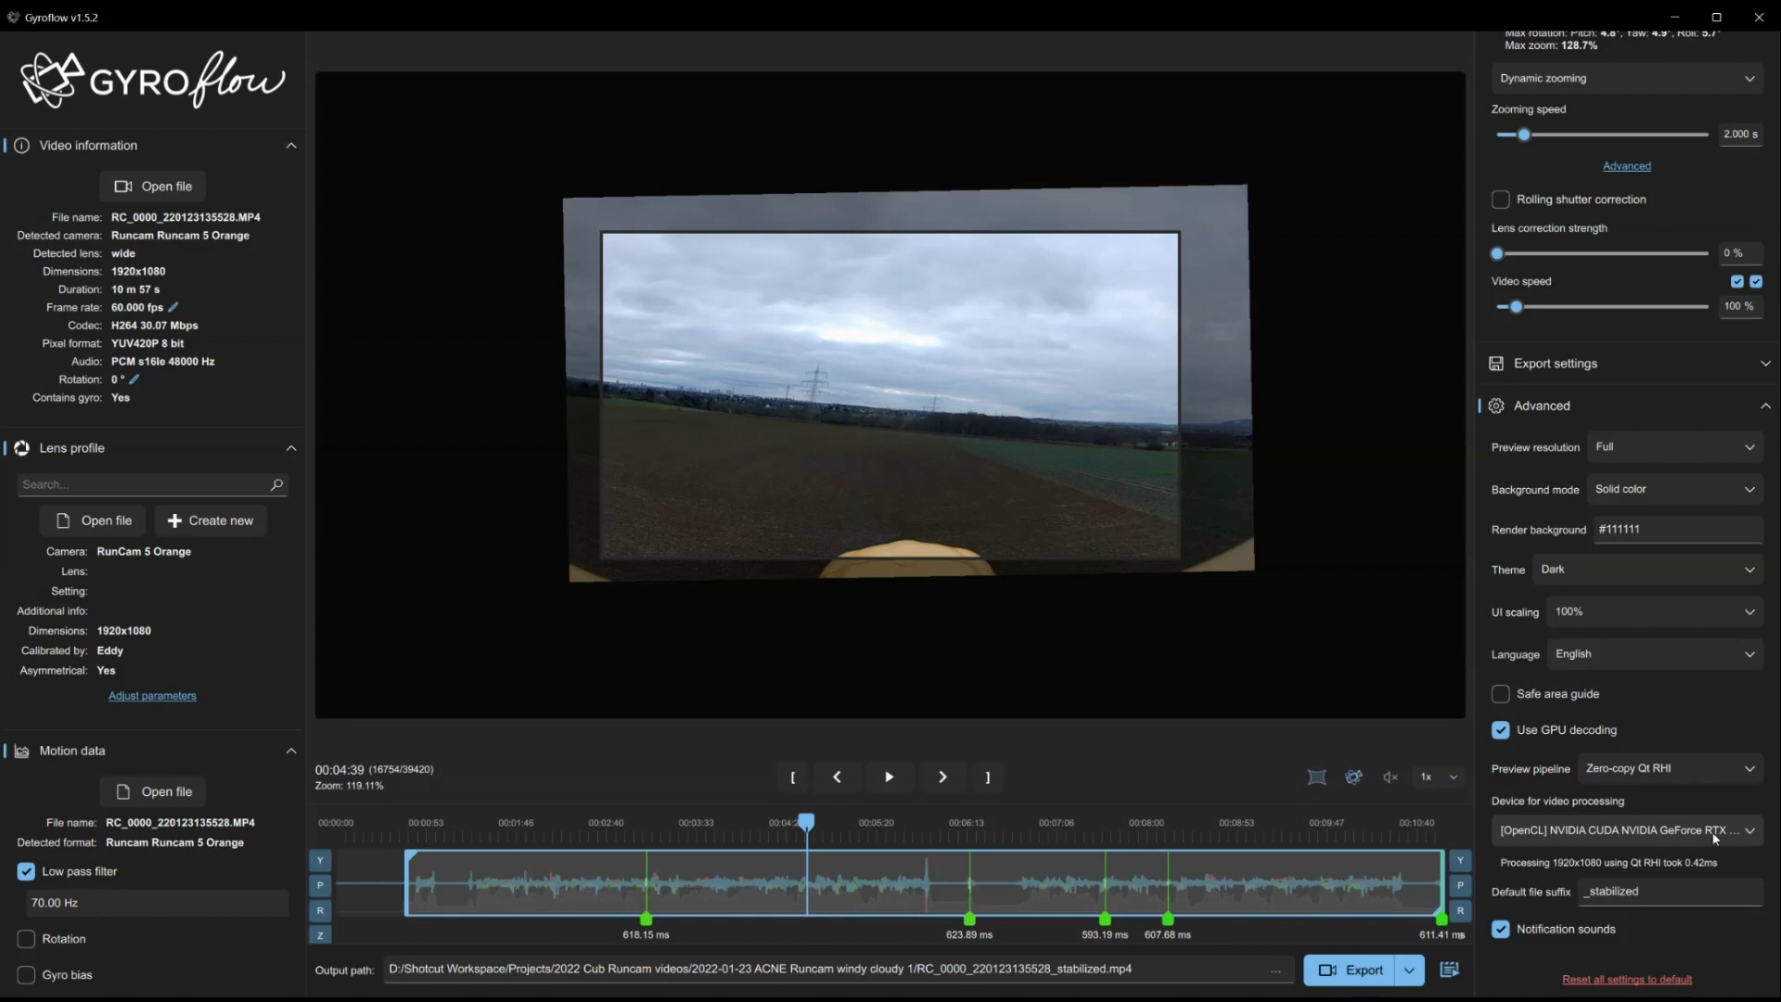
# - Collapse the Advanced preferences section to bring back synchronization and stabilization settings
pyautogui.click(1621, 420)
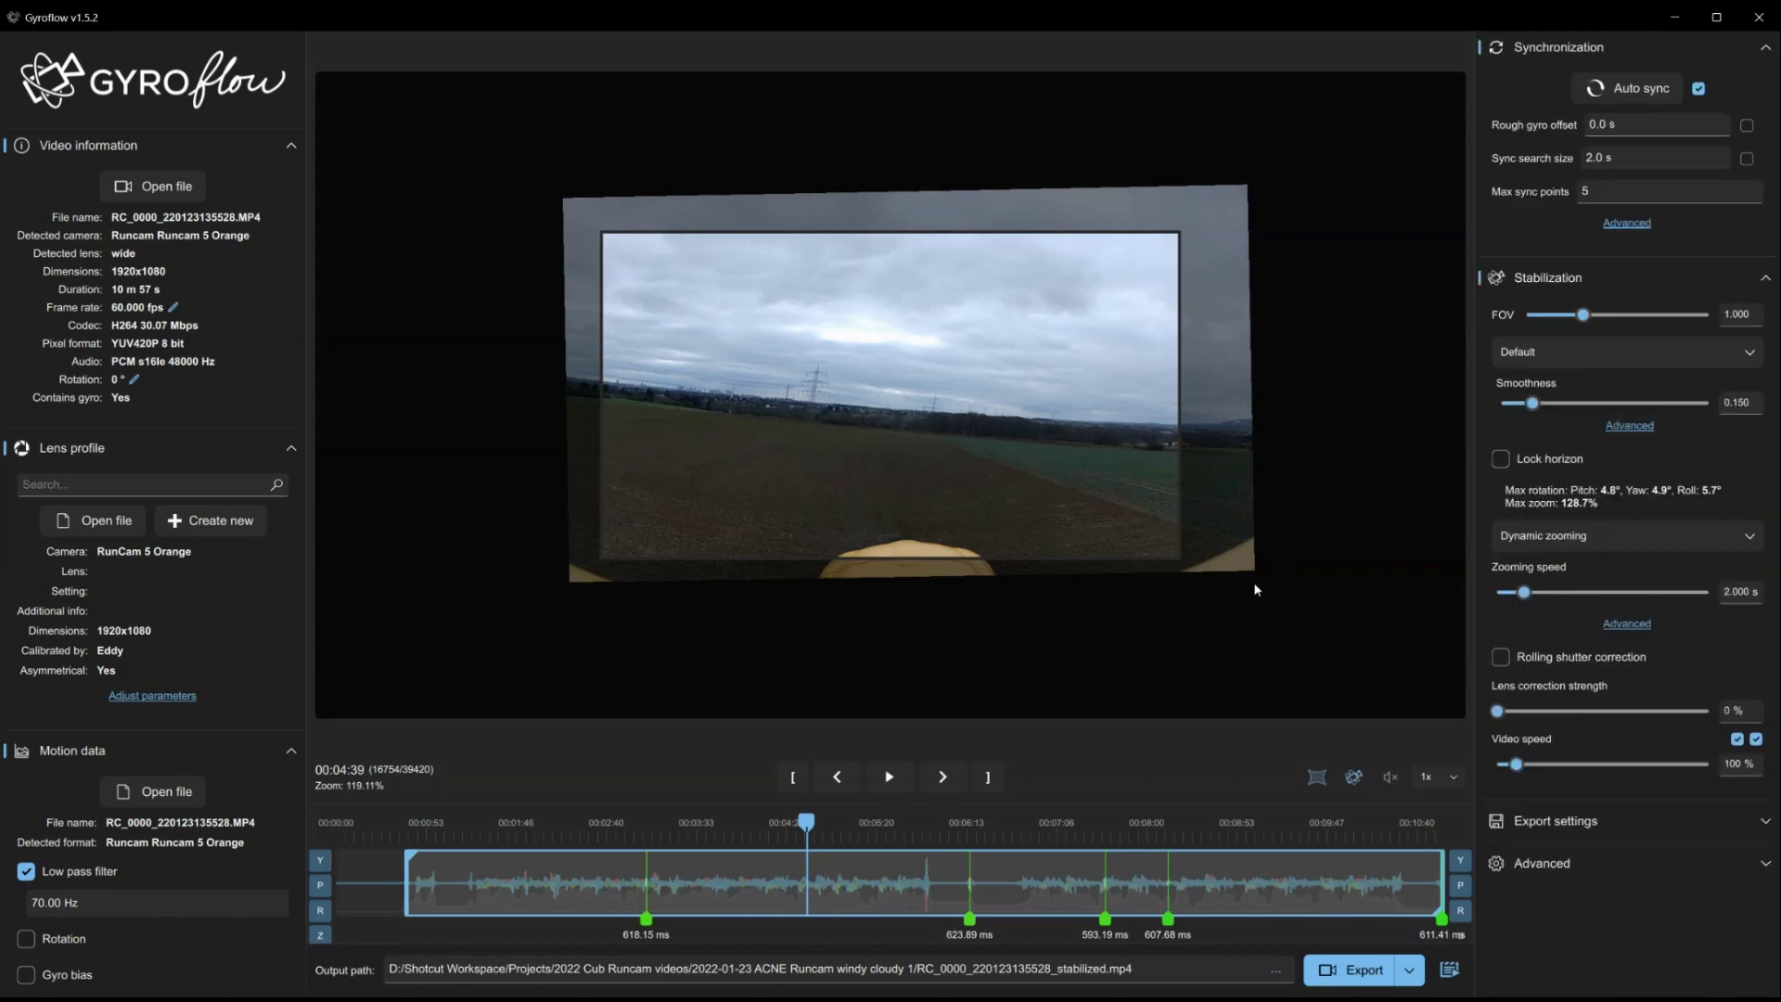